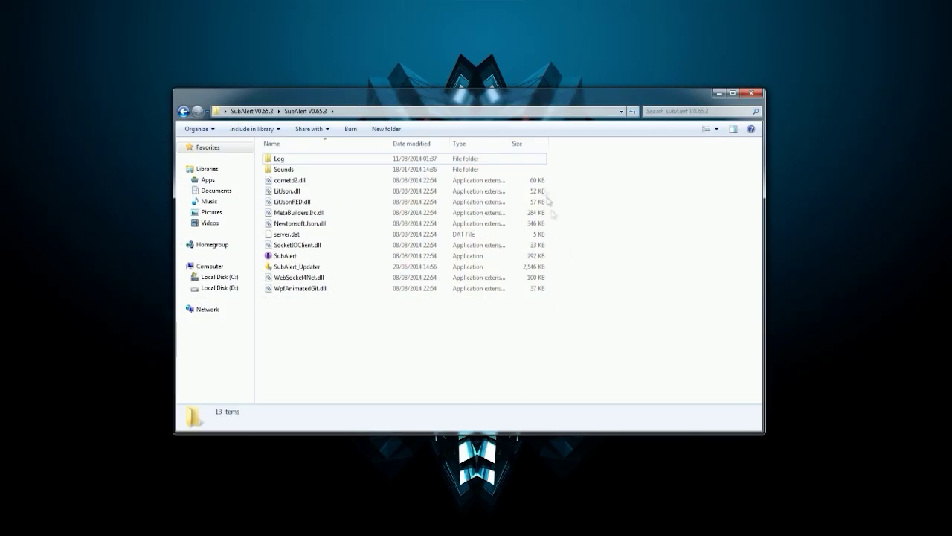
Launch SubAlert from Explorer, let it run past the security warning, and minimize Explorer.
{"action": "left_click_drag", "start_coordinate": [535, 103], "coordinate": [561, 102]}
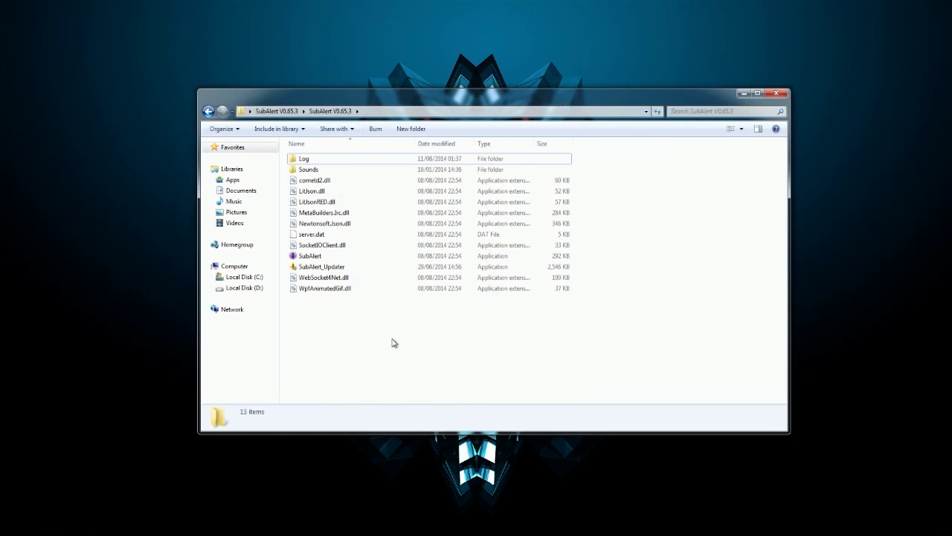
{"action": "left_click", "coordinate": [304, 256]}
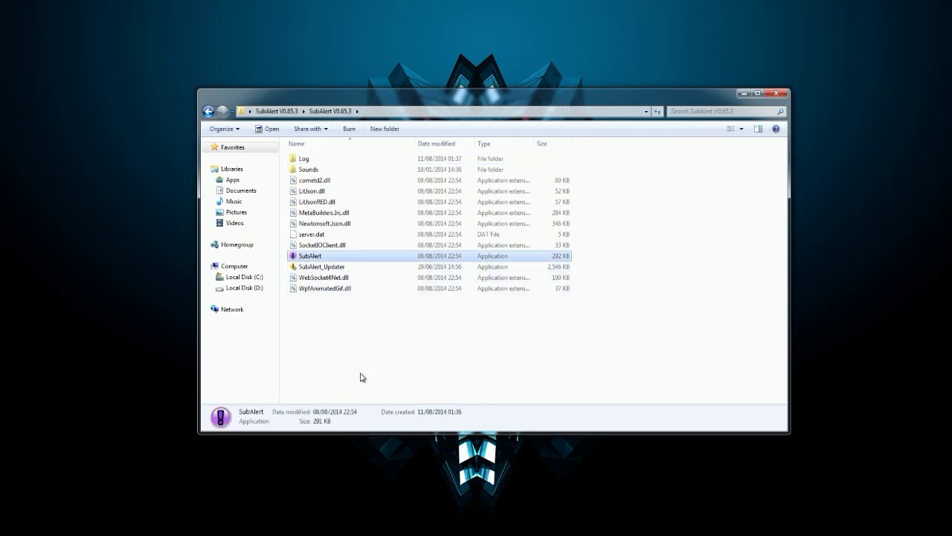
{"action": "double_click", "coordinate": [309, 257]}
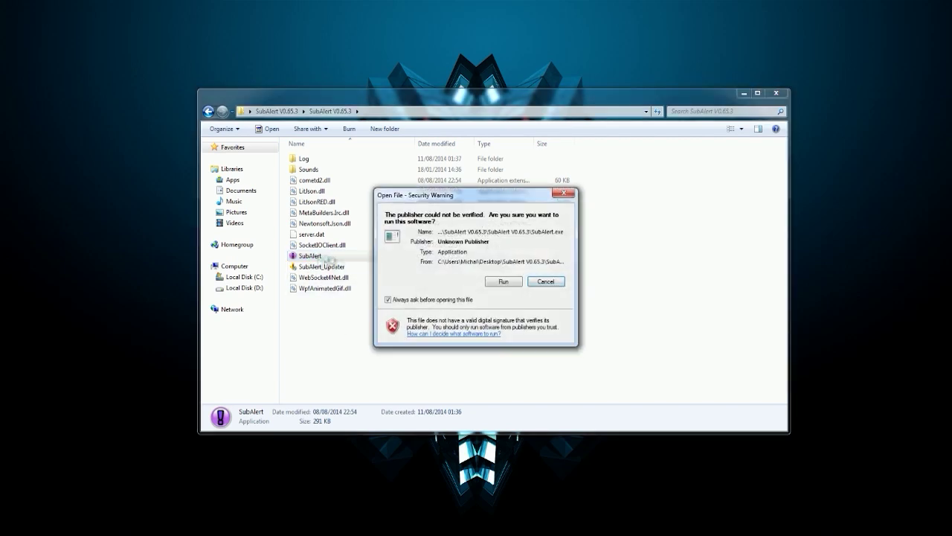
{"action": "left_click", "coordinate": [491, 285]}
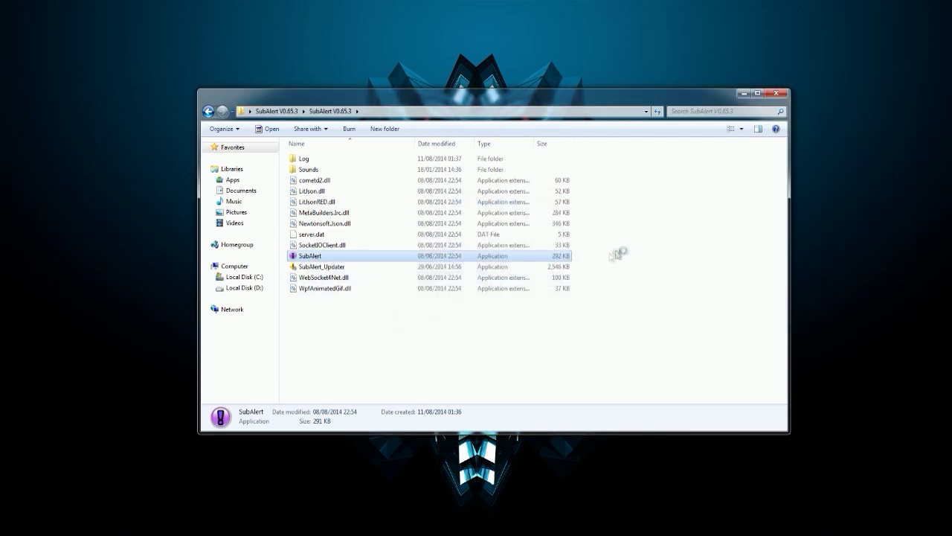
{"action": "left_click", "coordinate": [744, 93]}
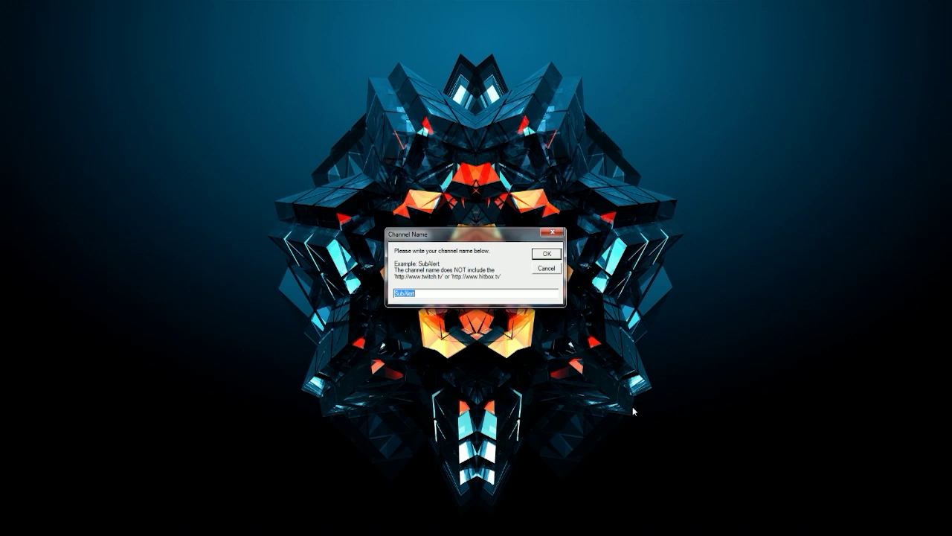
Enter the channel name and enable only Follower Alerts, with Subscriber and Donation alerts off.
{"action": "type", "text": "spanky2504"}
{"action": "left_click", "coordinate": [547, 254]}
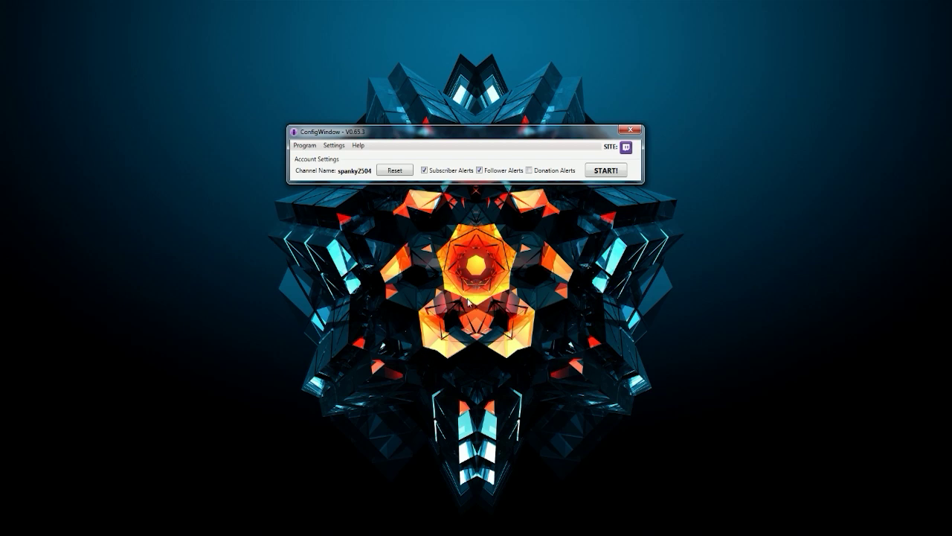
{"action": "left_click", "coordinate": [425, 170]}
{"action": "left_click", "coordinate": [529, 170]}
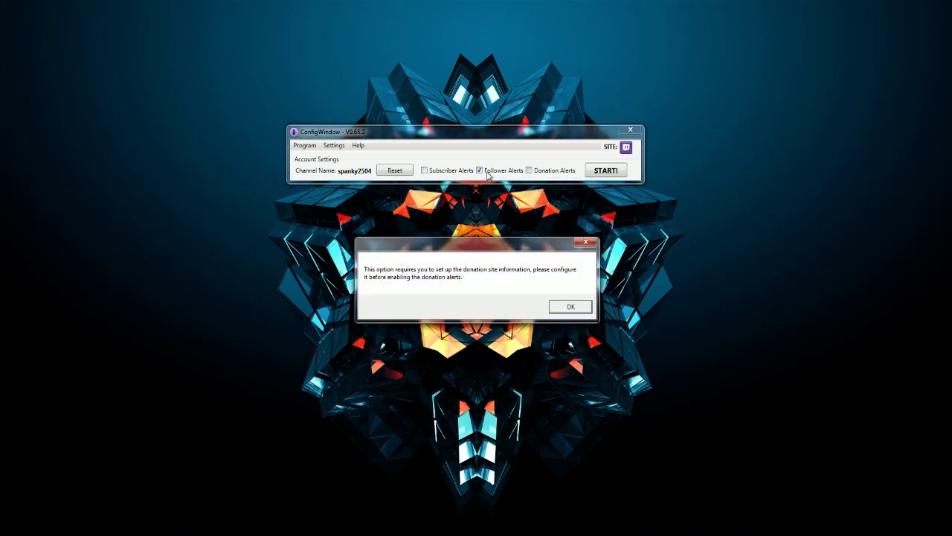
{"action": "left_click", "coordinate": [586, 242]}
{"action": "left_click", "coordinate": [480, 170]}
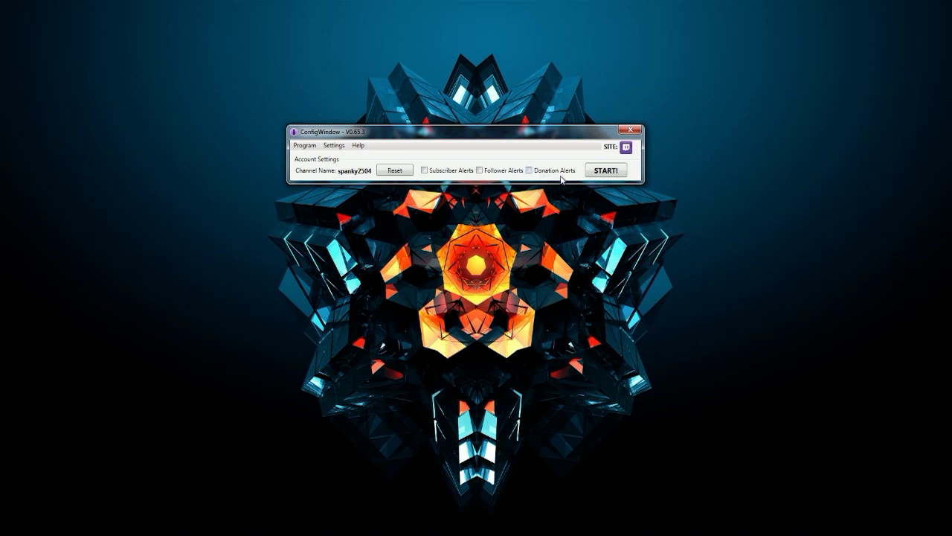
{"action": "left_click", "coordinate": [480, 170]}
Go through Settings > Configure the Alerts to reach the Follower Bar option.
{"action": "left_click", "coordinate": [339, 146]}
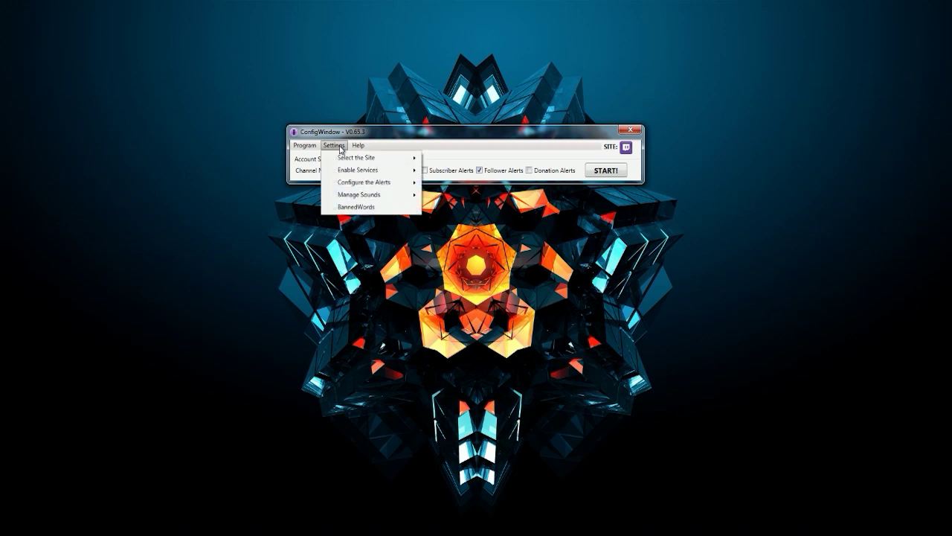
{"action": "mouse_move", "coordinate": [359, 162]}
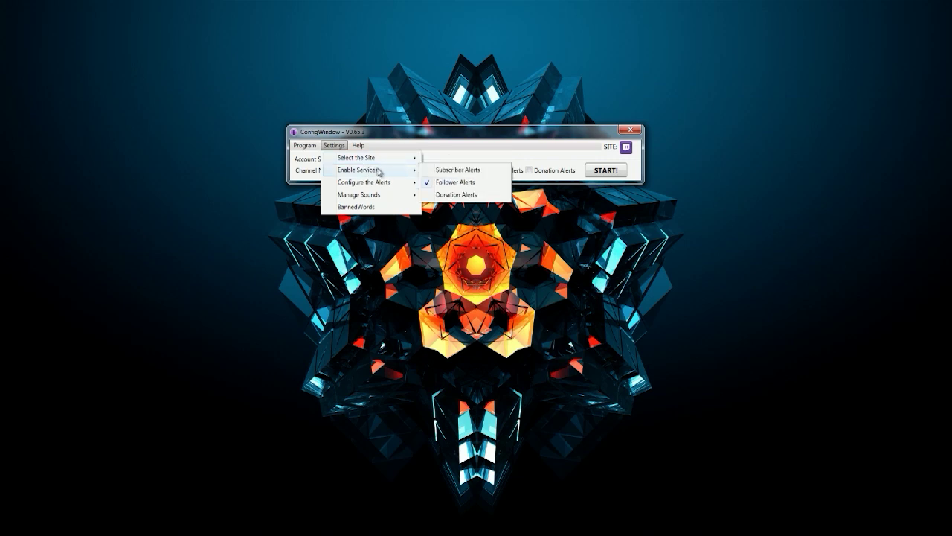
{"action": "left_click", "coordinate": [531, 164]}
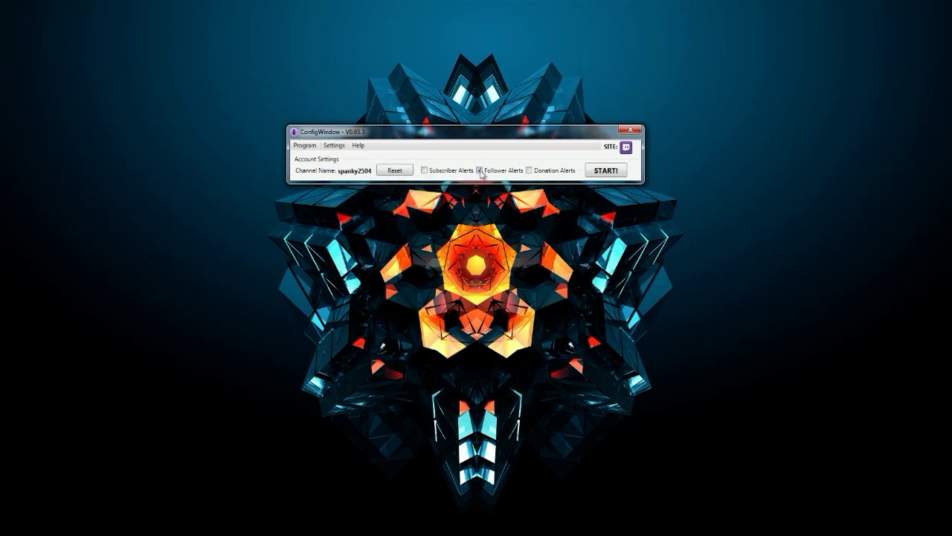
{"action": "left_click", "coordinate": [334, 146]}
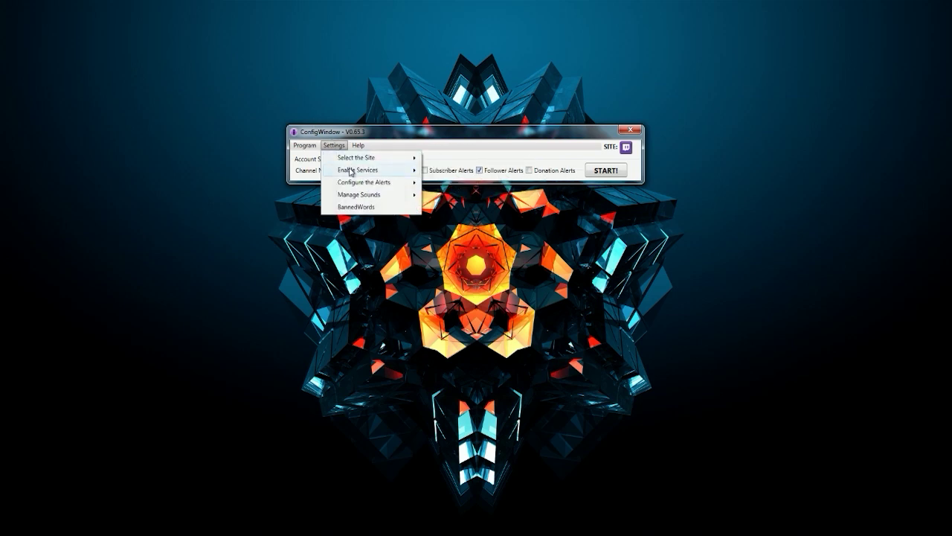
{"action": "mouse_move", "coordinate": [389, 187]}
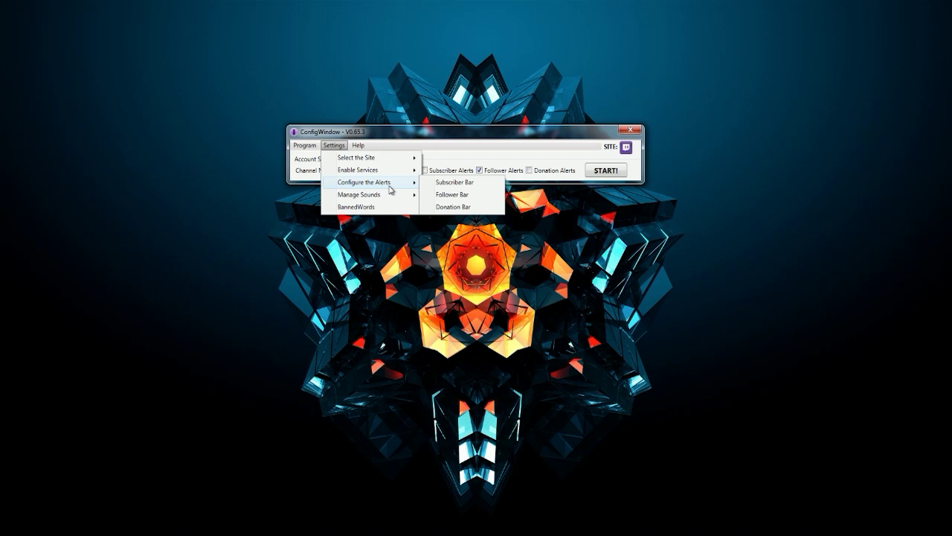
Open the Follower Bar settings and reposition the preview bar and settings window.
{"action": "left_click", "coordinate": [461, 195]}
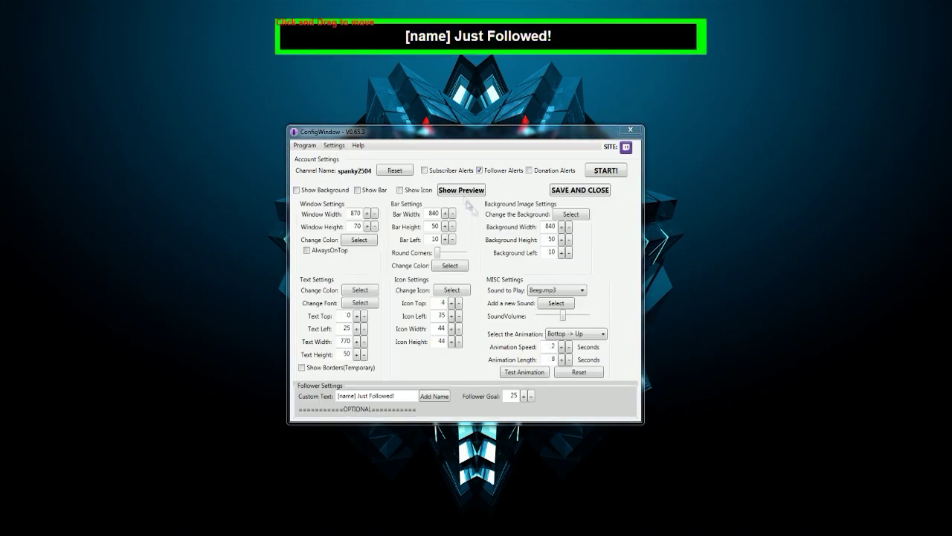
{"action": "double_click", "coordinate": [471, 36]}
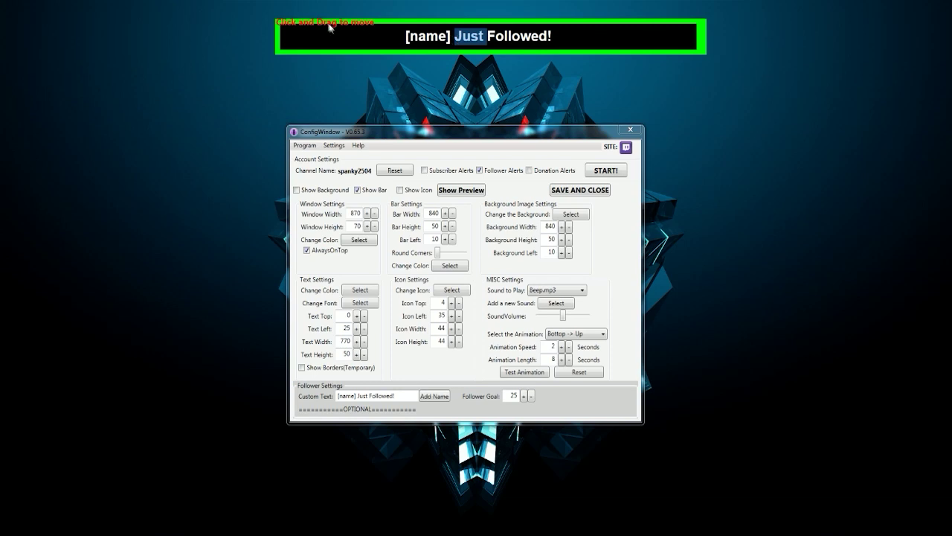
{"action": "left_click_drag", "start_coordinate": [328, 26], "coordinate": [368, 25]}
{"action": "left_click_drag", "start_coordinate": [483, 140], "coordinate": [488, 128]}
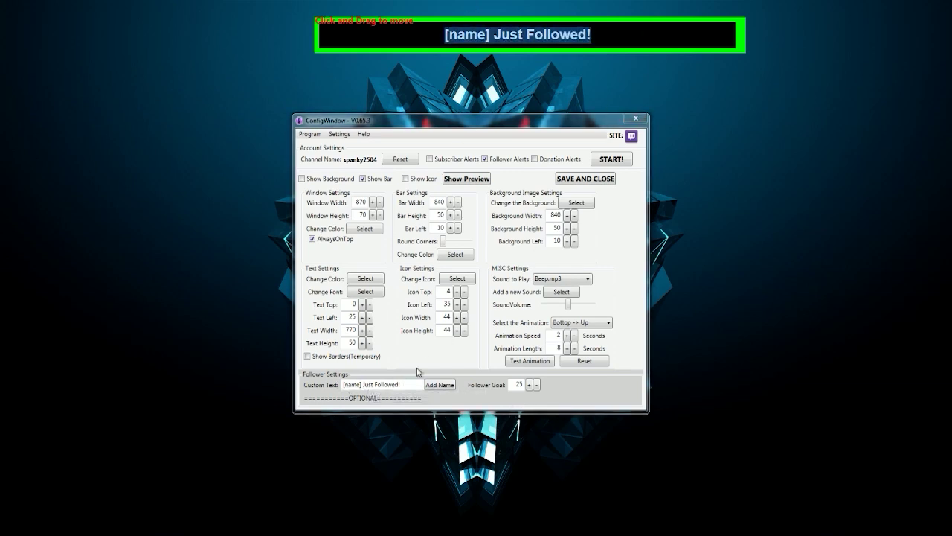
Replace 'Just Followed!' with 'Welcome to spanky house!' so the text reads '[name] Welcome to spanky house!'.
{"action": "left_click_drag", "start_coordinate": [402, 385], "coordinate": [360, 385]}
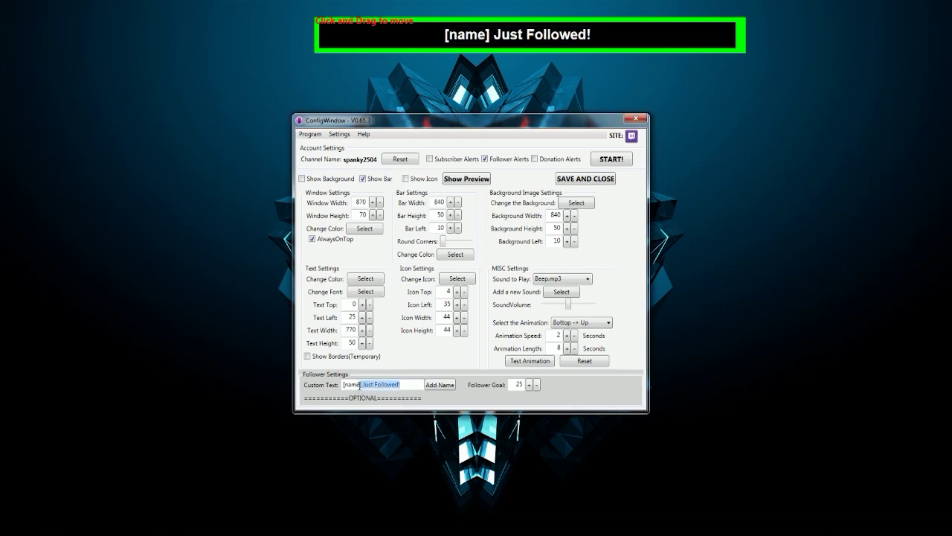
{"action": "left_click", "coordinate": [360, 385]}
{"action": "left_click_drag", "start_coordinate": [364, 385], "coordinate": [406, 386]}
{"action": "key", "text": "BackSpace"}
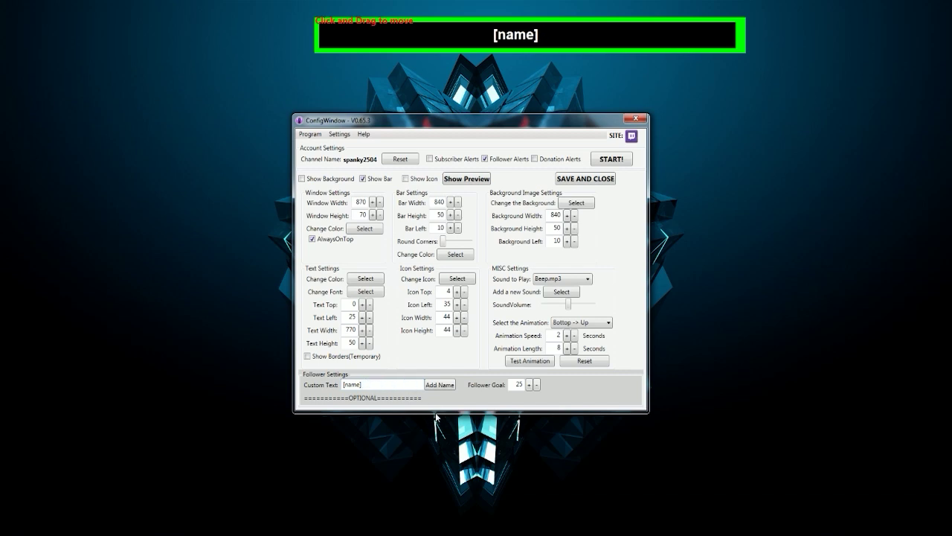
{"action": "type", "text": "Welcome"}
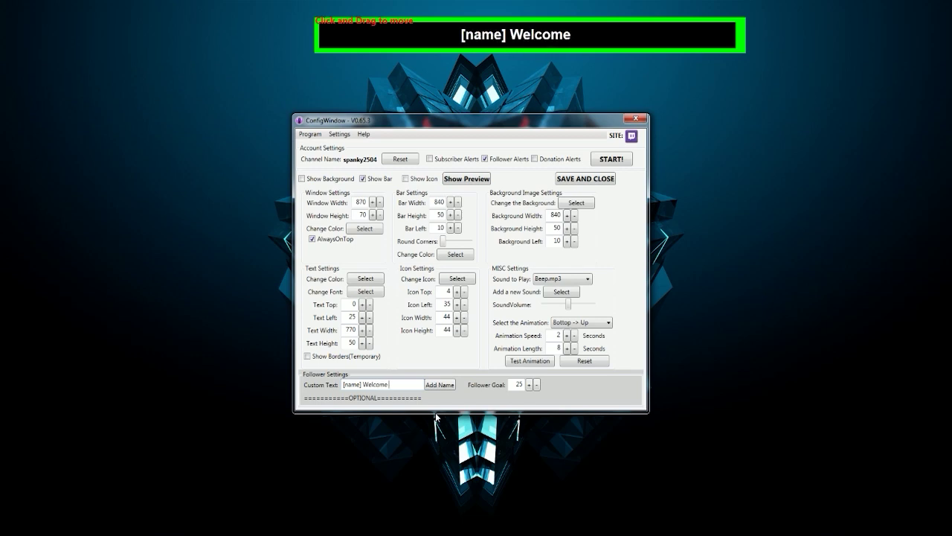
{"action": "type", "text": " to spanky house!"}
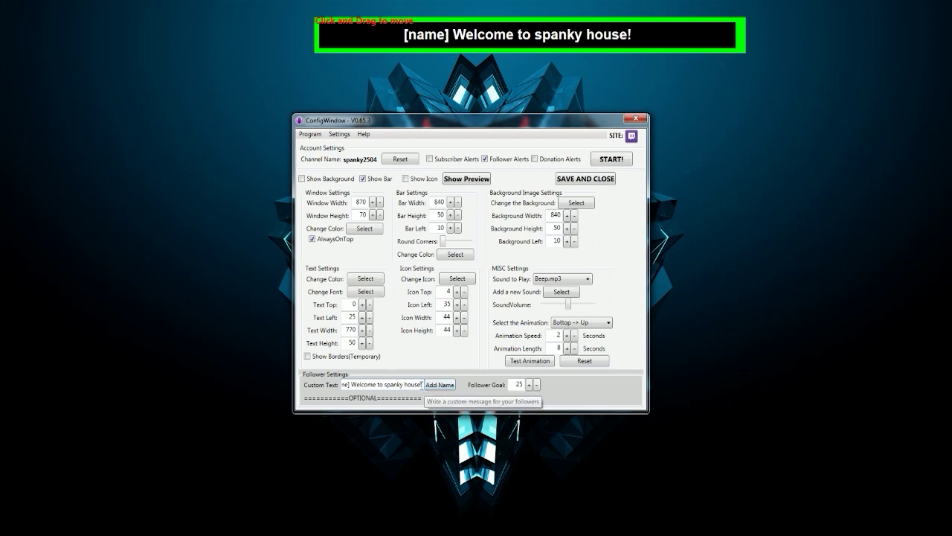
{"action": "left_click", "coordinate": [444, 387]}
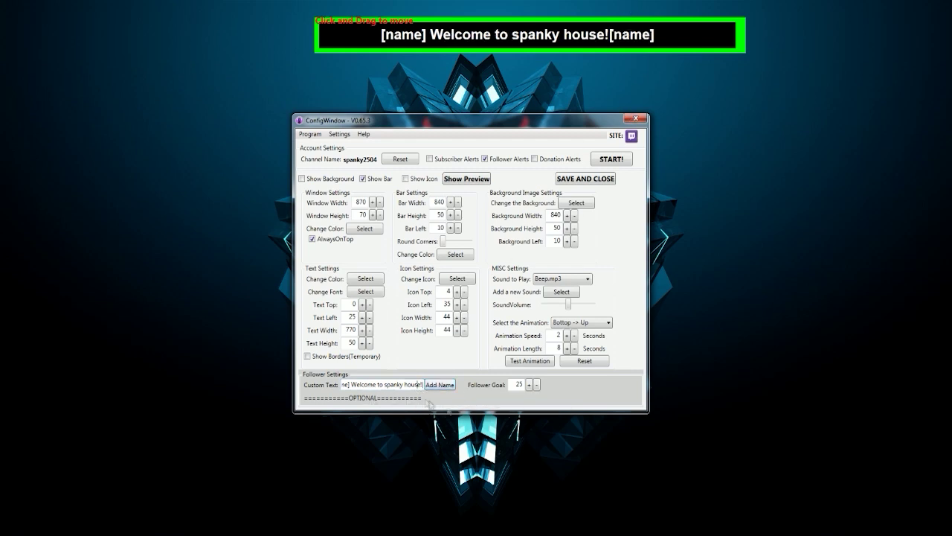
{"action": "key", "text": "End"}
{"action": "key", "text": "BackSpace"}
{"action": "key", "text": "BackSpace"}
{"action": "key", "text": "BackSpace"}
{"action": "key", "text": "BackSpace"}
{"action": "key", "text": "BackSpace"}
{"action": "key", "text": "BackSpace"}
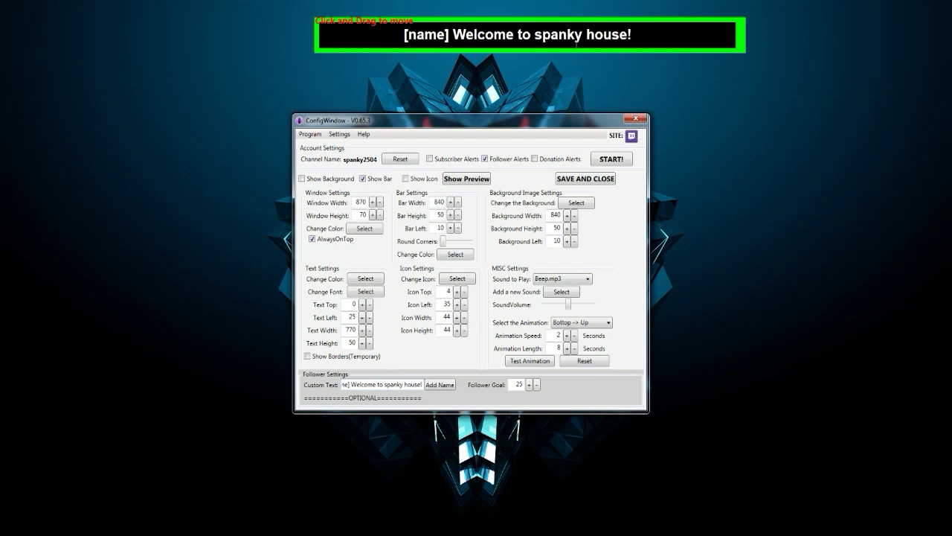
Refresh the preview, reposition the alert bar, and raise Window Width to 880.
{"action": "left_click", "coordinate": [477, 180]}
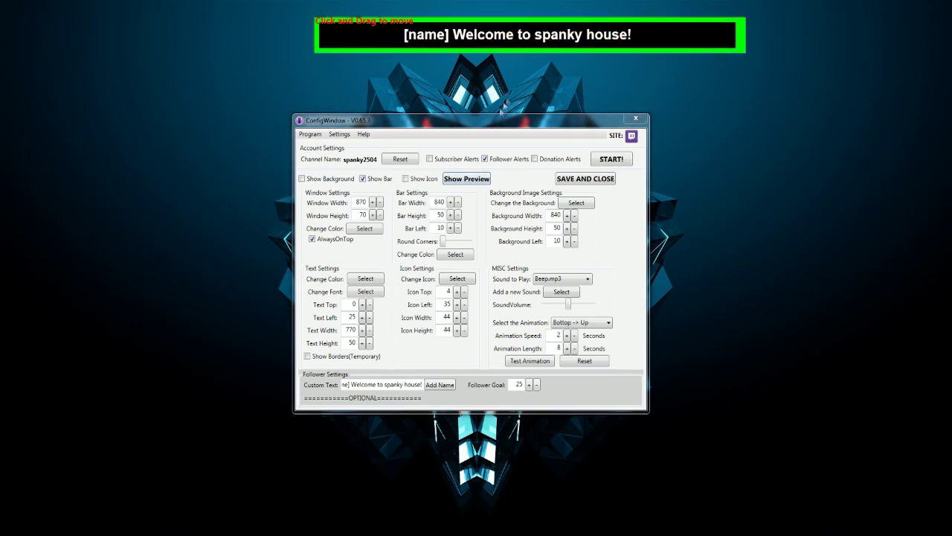
{"action": "left_click_drag", "start_coordinate": [518, 35], "coordinate": [473, 36]}
{"action": "left_click", "coordinate": [474, 36]}
{"action": "left_click", "coordinate": [302, 179]}
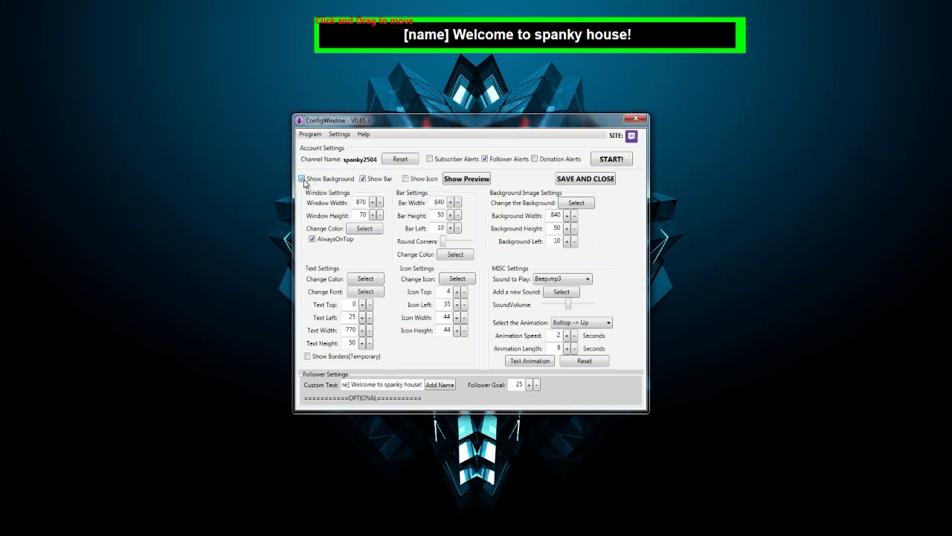
{"action": "left_click_drag", "start_coordinate": [370, 29], "coordinate": [317, 34]}
{"action": "left_click", "coordinate": [311, 180]}
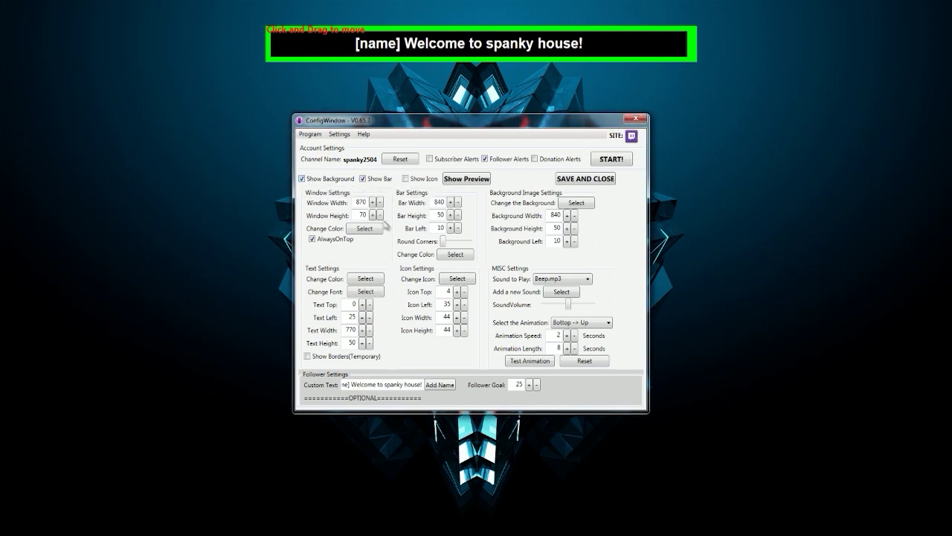
{"action": "left_click", "coordinate": [372, 202]}
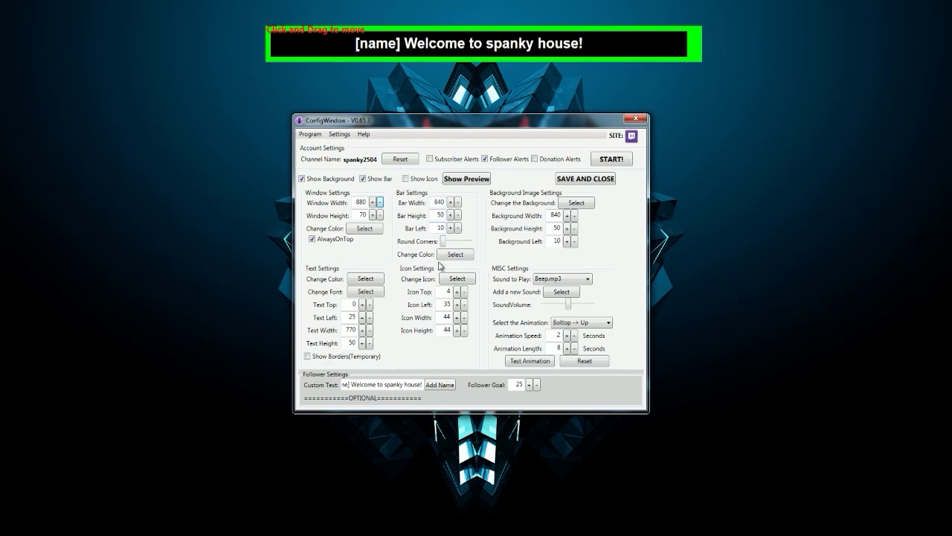
Skip the background image and set the alert window height to 71.
{"action": "left_click", "coordinate": [577, 203]}
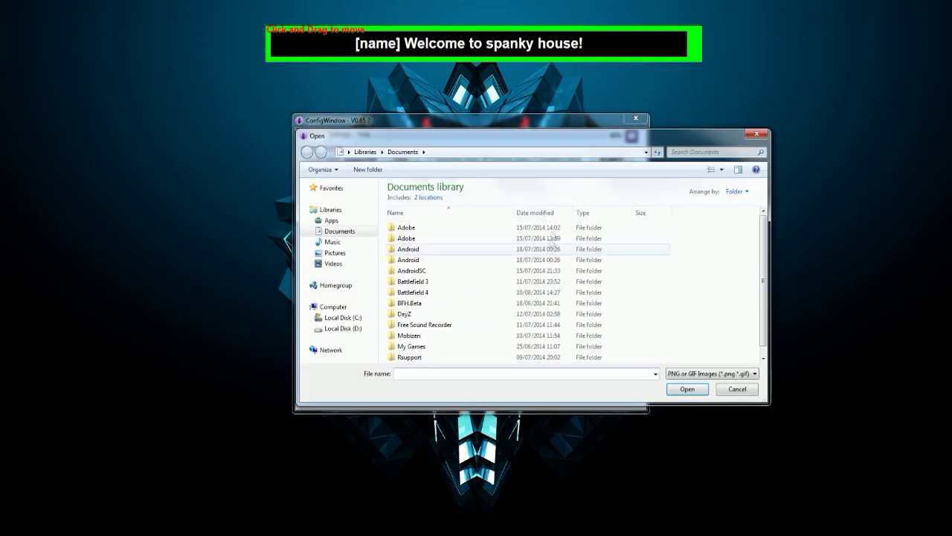
{"action": "left_click", "coordinate": [759, 135]}
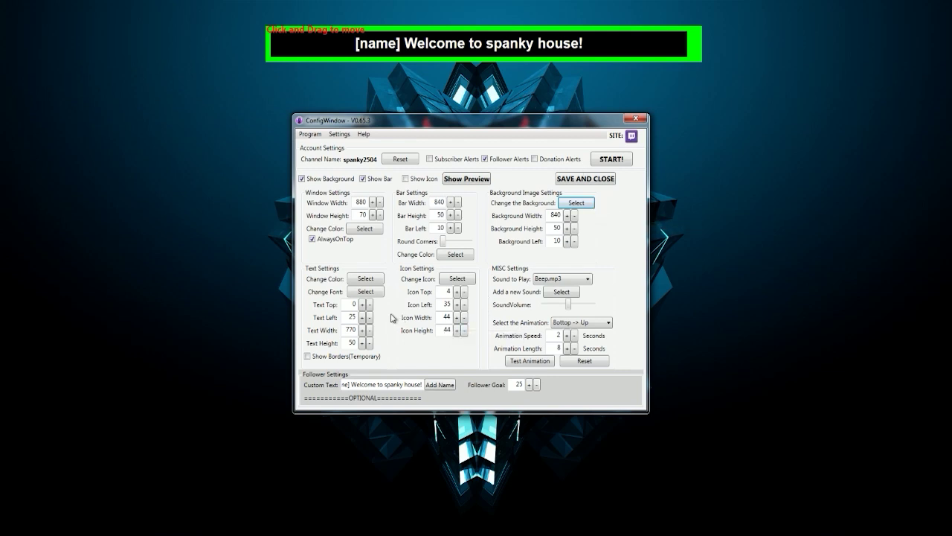
{"action": "left_click", "coordinate": [379, 216]}
{"action": "left_click", "coordinate": [380, 216]}
{"action": "left_click", "coordinate": [379, 216]}
{"action": "left_click", "coordinate": [379, 216]}
{"action": "left_click", "coordinate": [372, 215]}
{"action": "left_click", "coordinate": [372, 215]}
{"action": "left_click", "coordinate": [372, 215]}
{"action": "left_click", "coordinate": [372, 215]}
{"action": "left_click", "coordinate": [372, 215]}
{"action": "left_click", "coordinate": [372, 215]}
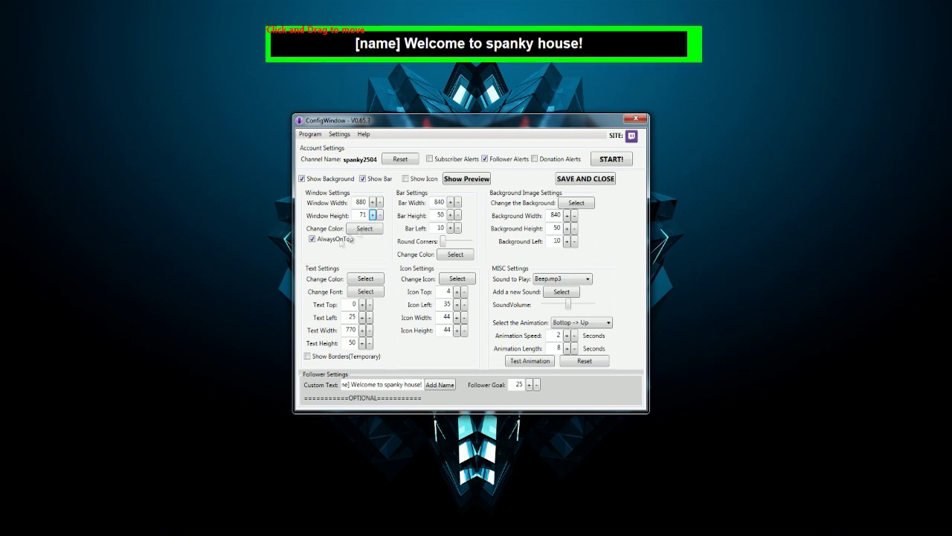
Keep the window background green and set Round Corners to maximum on the black bar.
{"action": "left_click", "coordinate": [377, 229]}
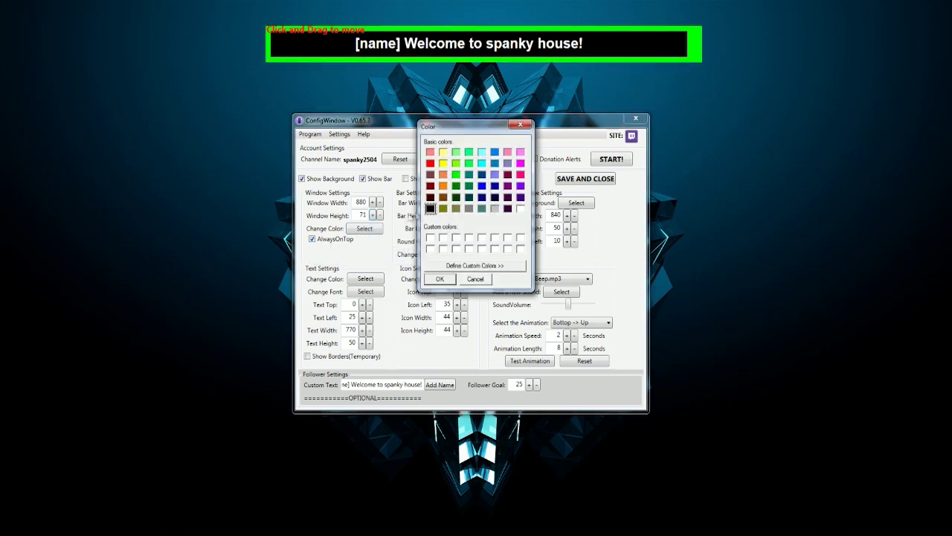
{"action": "left_click", "coordinate": [456, 175]}
{"action": "left_click", "coordinate": [453, 279]}
{"action": "left_click", "coordinate": [456, 278]}
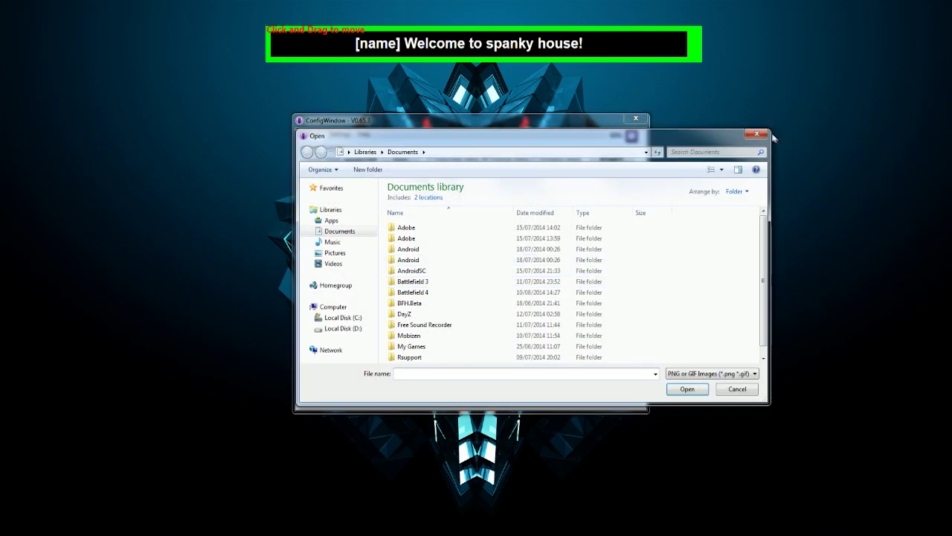
{"action": "key", "text": "Escape"}
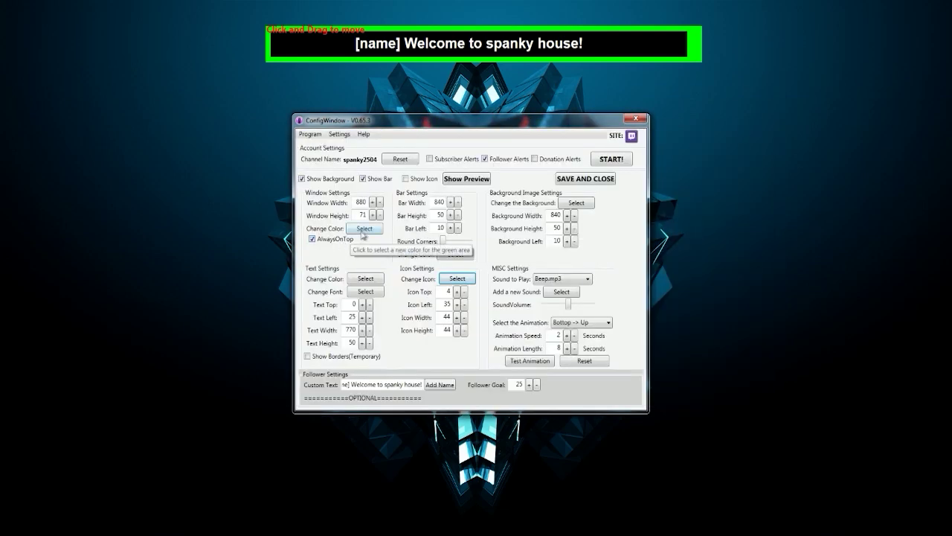
{"action": "left_click", "coordinate": [365, 228]}
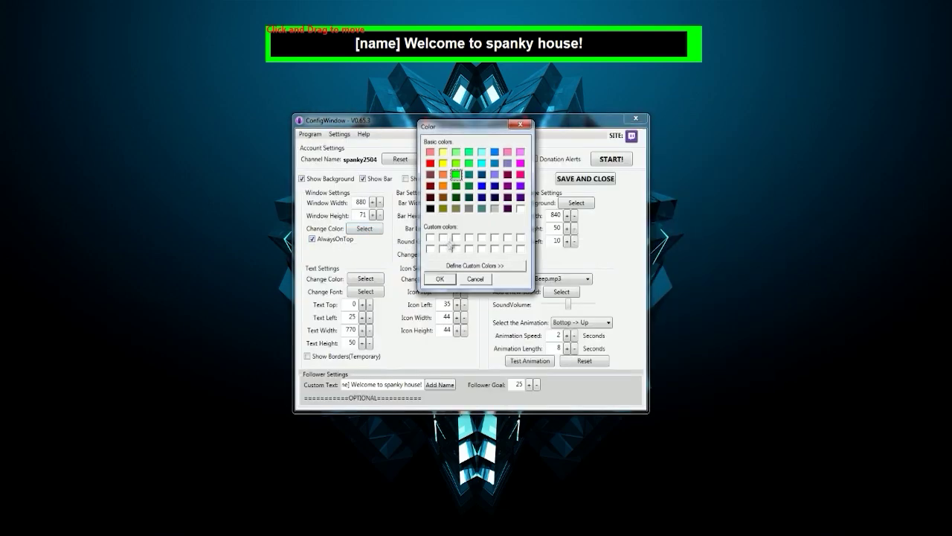
{"action": "left_click", "coordinate": [444, 280]}
{"action": "left_click", "coordinate": [450, 35]}
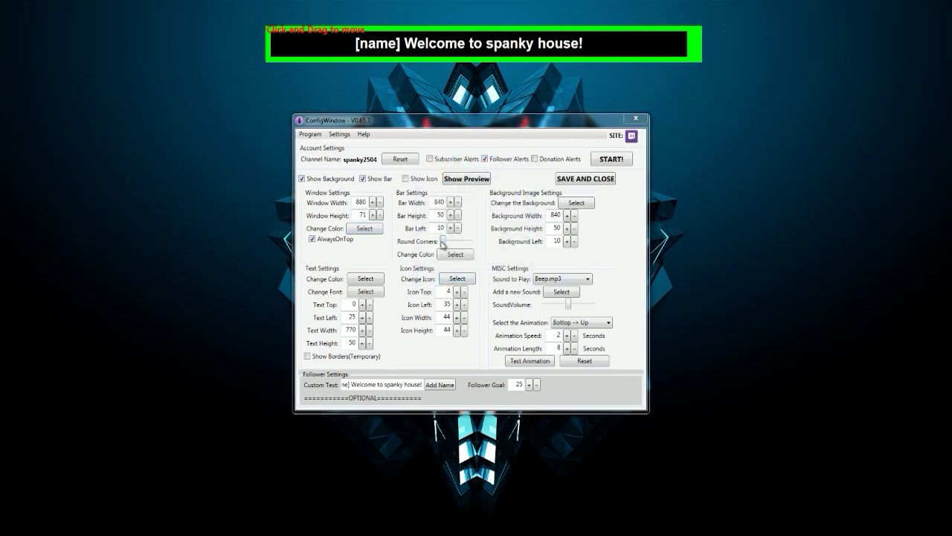
{"action": "left_click_drag", "start_coordinate": [444, 243], "coordinate": [500, 247]}
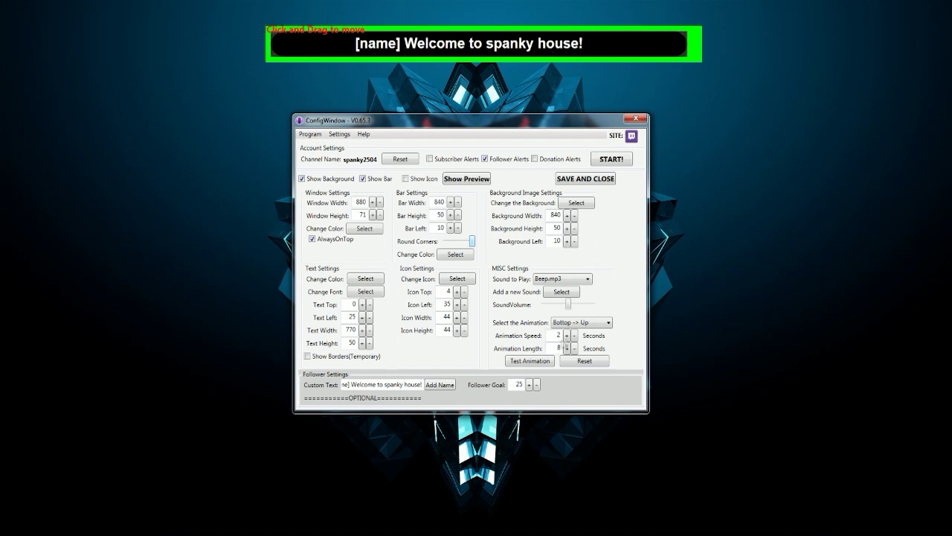
Test and reset the follower animation, lower the sound volume, and keep the Bottop -> Up animation.
{"action": "left_click", "coordinate": [530, 361]}
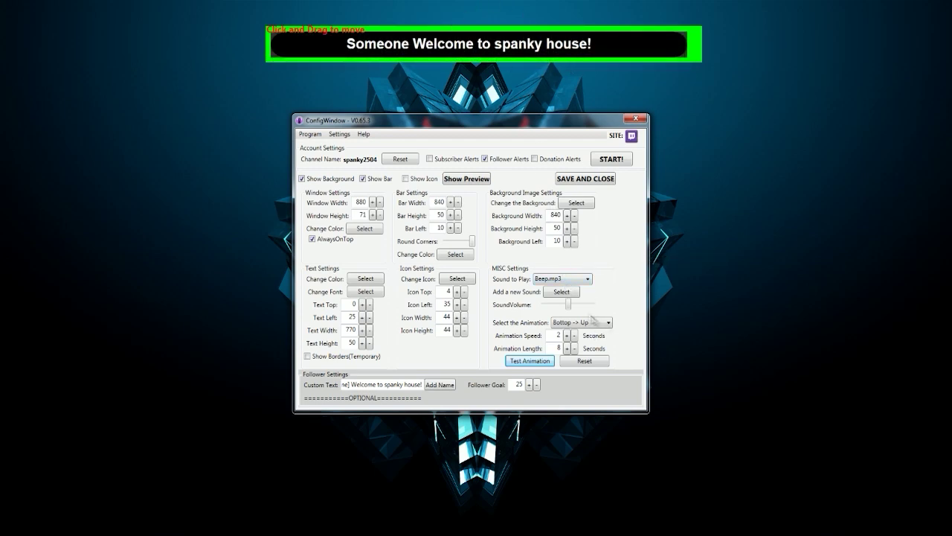
{"action": "left_click_drag", "start_coordinate": [571, 305], "coordinate": [555, 305]}
{"action": "left_click", "coordinate": [605, 362]}
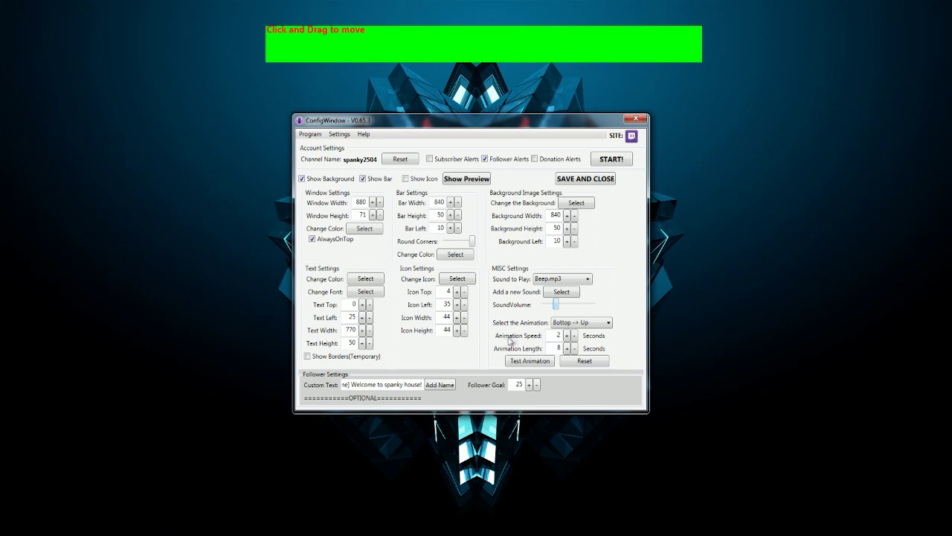
{"action": "mouse_move", "coordinate": [555, 304]}
{"action": "left_mouse_down"}
{"action": "mouse_move", "coordinate": [595, 304]}
{"action": "mouse_move", "coordinate": [552, 304]}
{"action": "left_mouse_up"}
{"action": "left_click", "coordinate": [584, 323]}
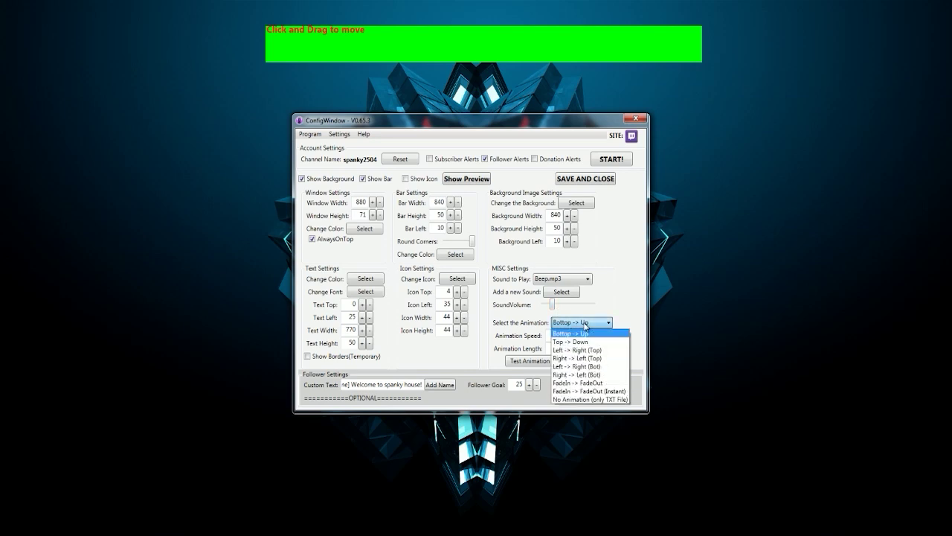
{"action": "left_click", "coordinate": [586, 326]}
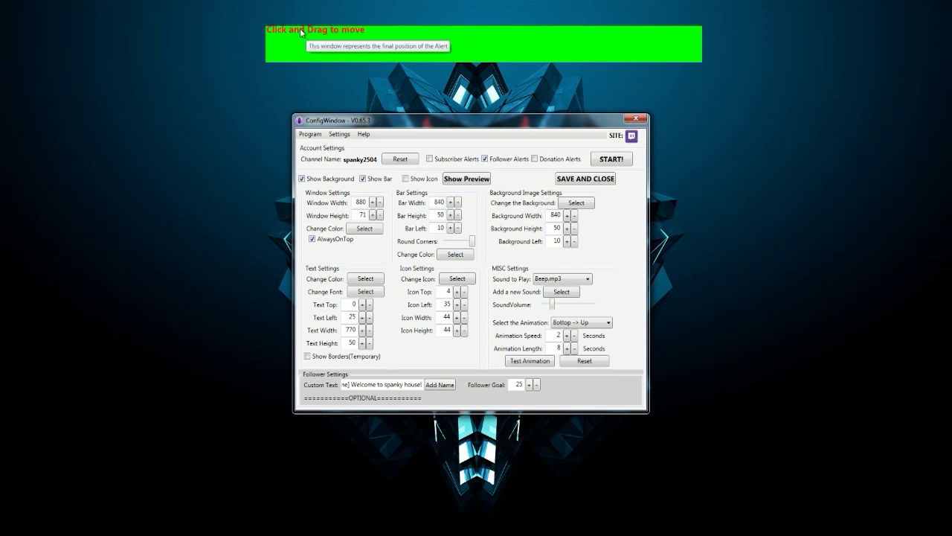
Drag the green 'Click and Drag to move' bar to a new spot near the screen top.
{"action": "mouse_move", "coordinate": [344, 37]}
{"action": "left_mouse_down"}
{"action": "mouse_move", "coordinate": [257, 36]}
{"action": "mouse_move", "coordinate": [387, 10]}
{"action": "mouse_move", "coordinate": [323, 30]}
{"action": "mouse_move", "coordinate": [357, 13]}
{"action": "mouse_move", "coordinate": [227, 9]}
{"action": "mouse_move", "coordinate": [328, 31]}
{"action": "left_mouse_up"}
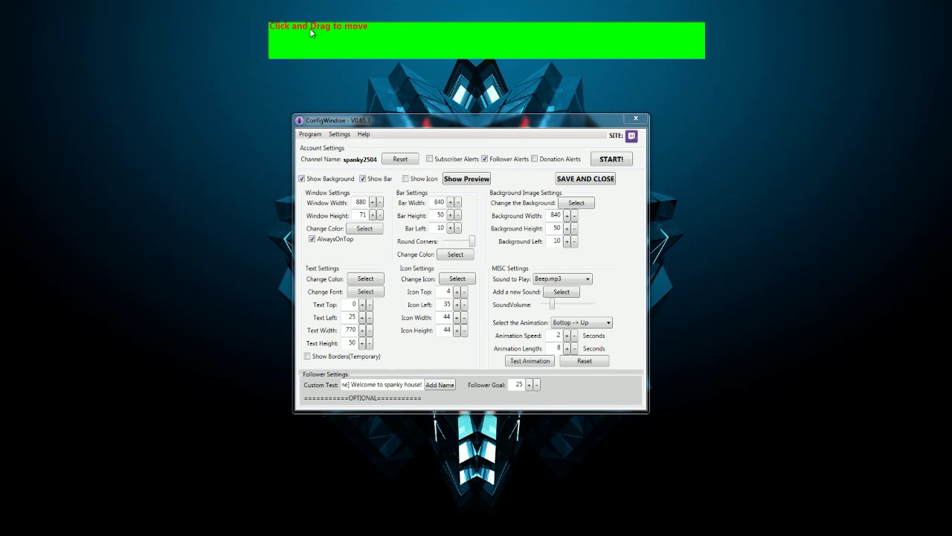
{"action": "mouse_move", "coordinate": [311, 32]}
{"action": "left_mouse_down"}
{"action": "mouse_move", "coordinate": [510, 66]}
{"action": "mouse_move", "coordinate": [680, 66]}
{"action": "mouse_move", "coordinate": [258, 7]}
{"action": "mouse_move", "coordinate": [283, 34]}
{"action": "mouse_move", "coordinate": [329, 29]}
{"action": "left_mouse_up"}
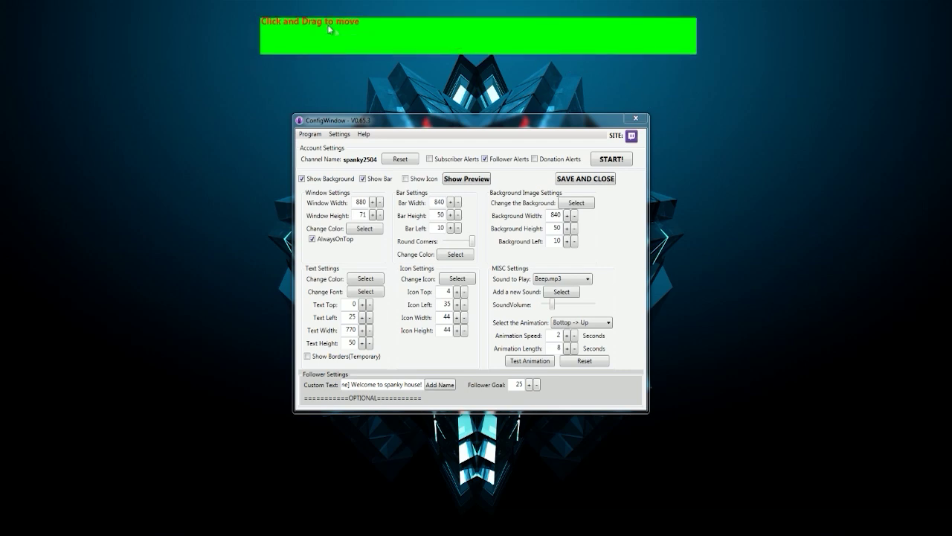
Launch Open Broadcaster Software and park SubAlert's settings and green bar at the top-left.
{"action": "right_click", "coordinate": [701, 201]}
{"action": "left_click", "coordinate": [725, 234]}
{"action": "left_click", "coordinate": [98, 531]}
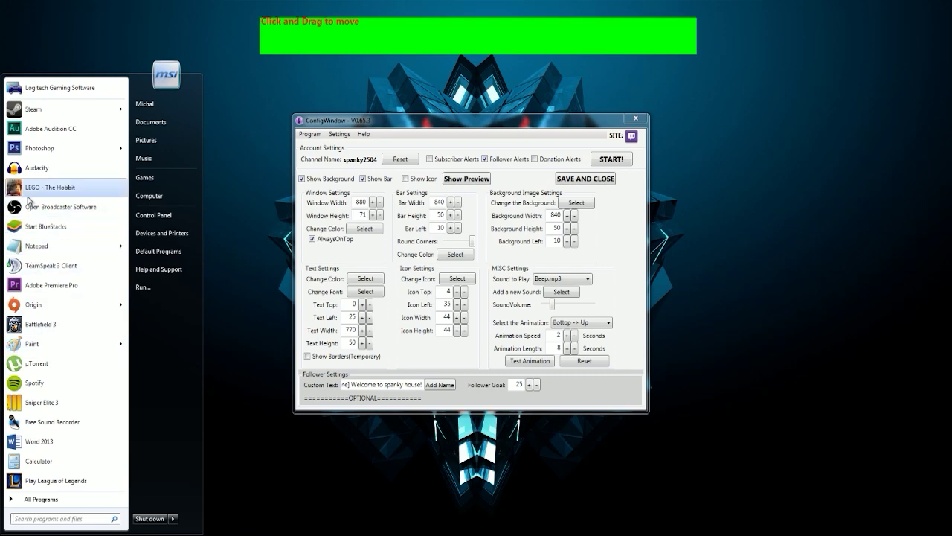
{"action": "left_click", "coordinate": [60, 206]}
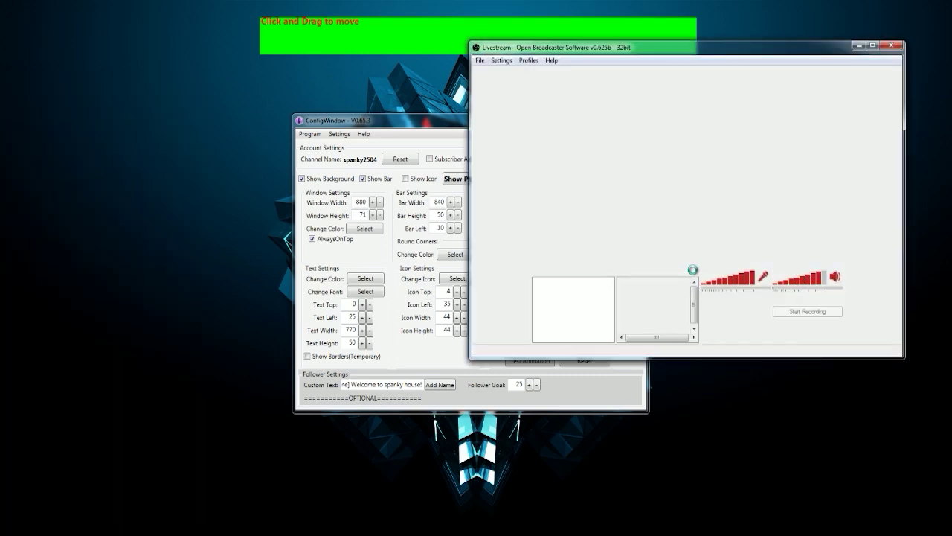
{"action": "left_click_drag", "start_coordinate": [395, 120], "coordinate": [132, 87]}
{"action": "left_click_drag", "start_coordinate": [314, 30], "coordinate": [65, 29]}
{"action": "left_click_drag", "start_coordinate": [628, 39], "coordinate": [605, 59]}
Add a scene named Scene and start adding a source to it.
{"action": "right_click", "coordinate": [660, 347]}
{"action": "left_click", "coordinate": [637, 348]}
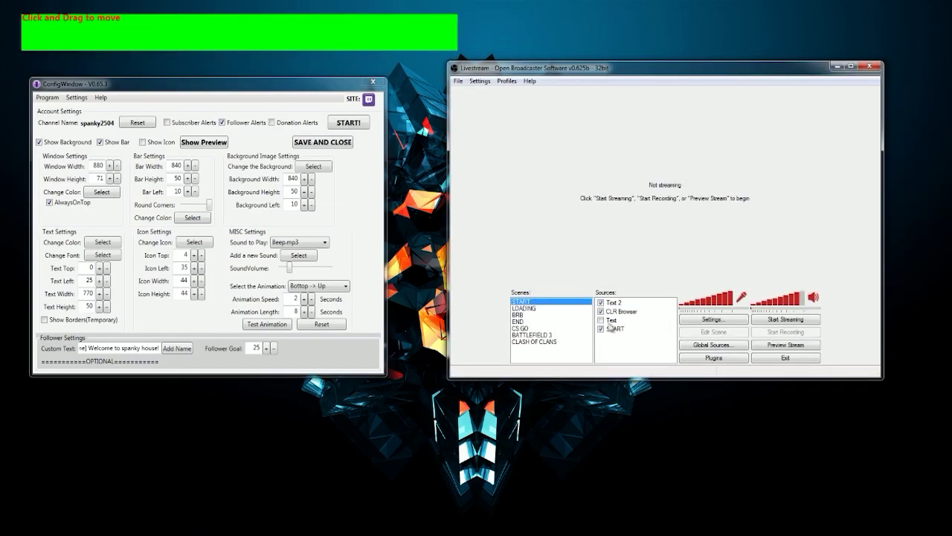
{"action": "right_click", "coordinate": [544, 364]}
{"action": "left_click", "coordinate": [565, 366]}
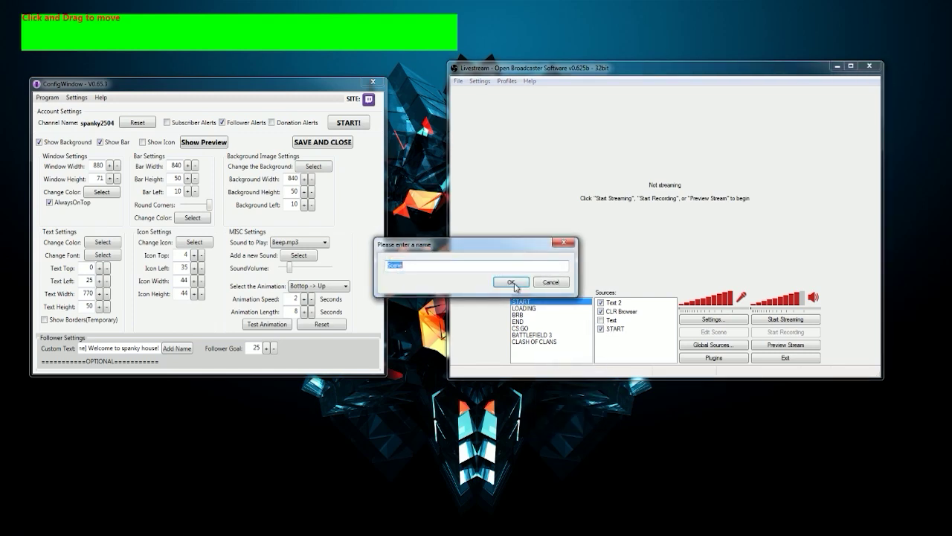
{"action": "left_click", "coordinate": [512, 283]}
{"action": "right_click", "coordinate": [642, 320]}
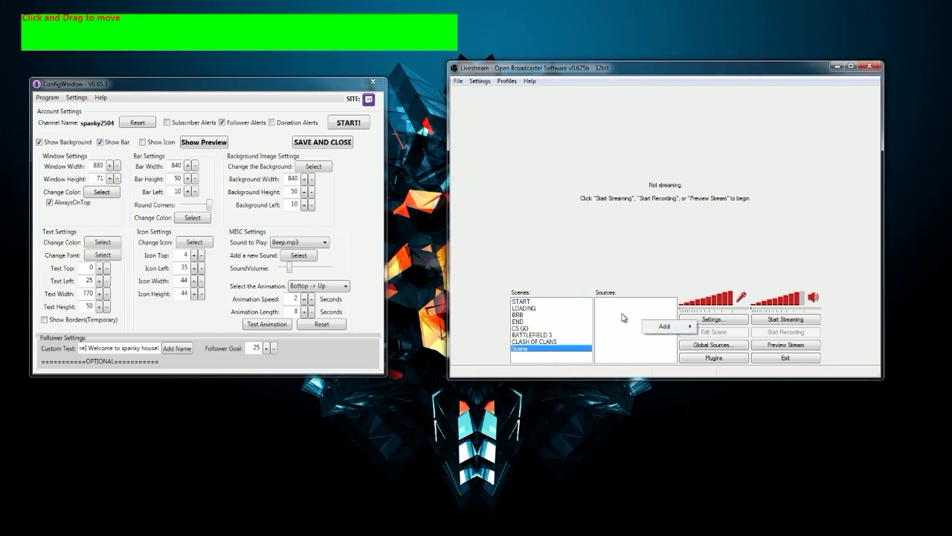
{"action": "mouse_move", "coordinate": [656, 330]}
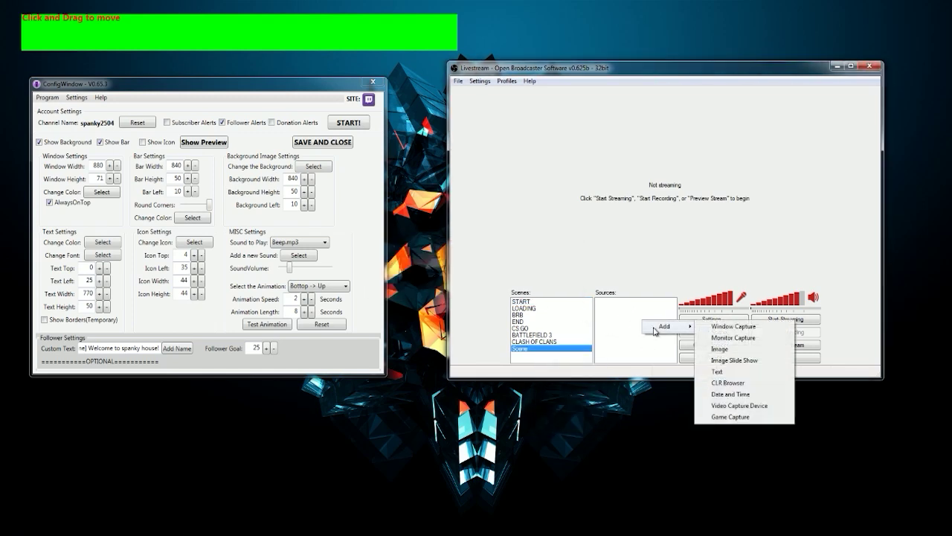
Try a Window Capture of ConfigWindow - V0.65.3, then close those settings.
{"action": "left_click", "coordinate": [750, 331]}
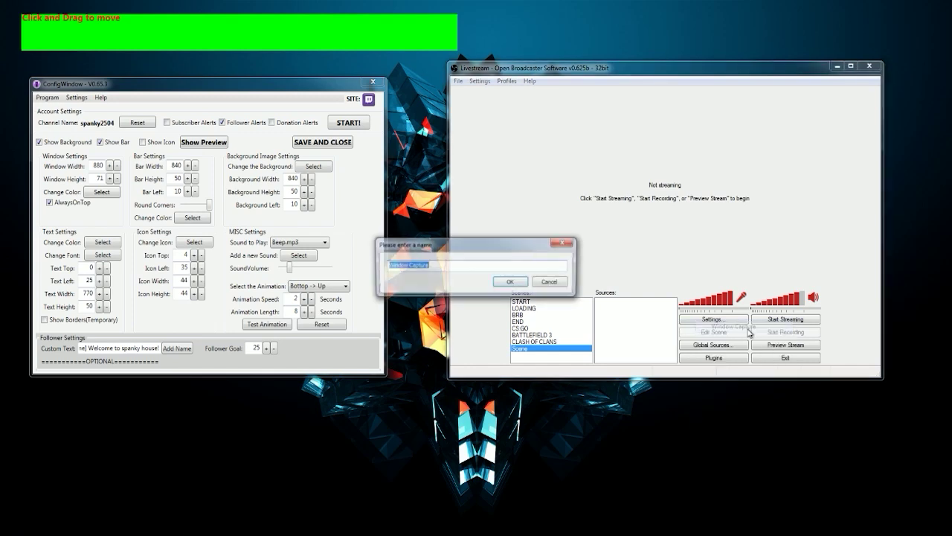
{"action": "left_click", "coordinate": [518, 284]}
{"action": "left_click", "coordinate": [484, 145]}
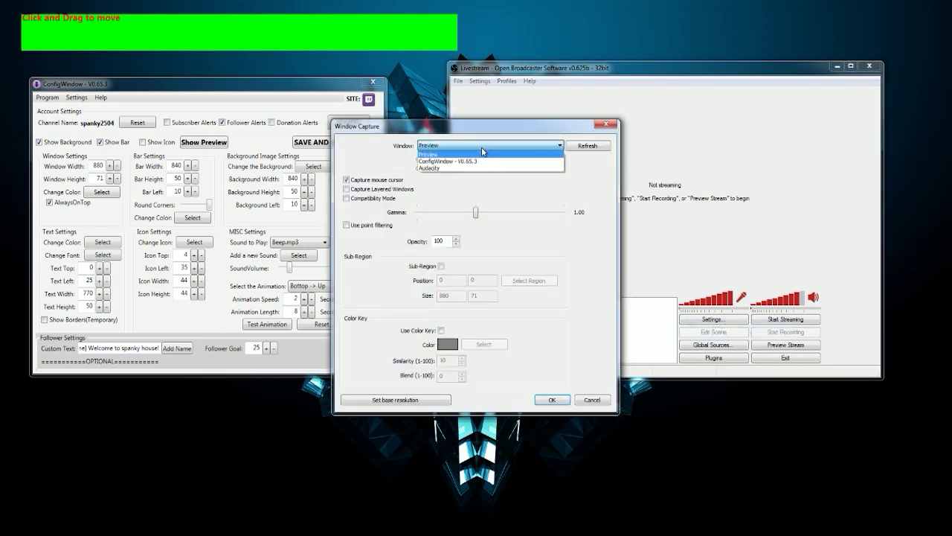
{"action": "left_click", "coordinate": [481, 162]}
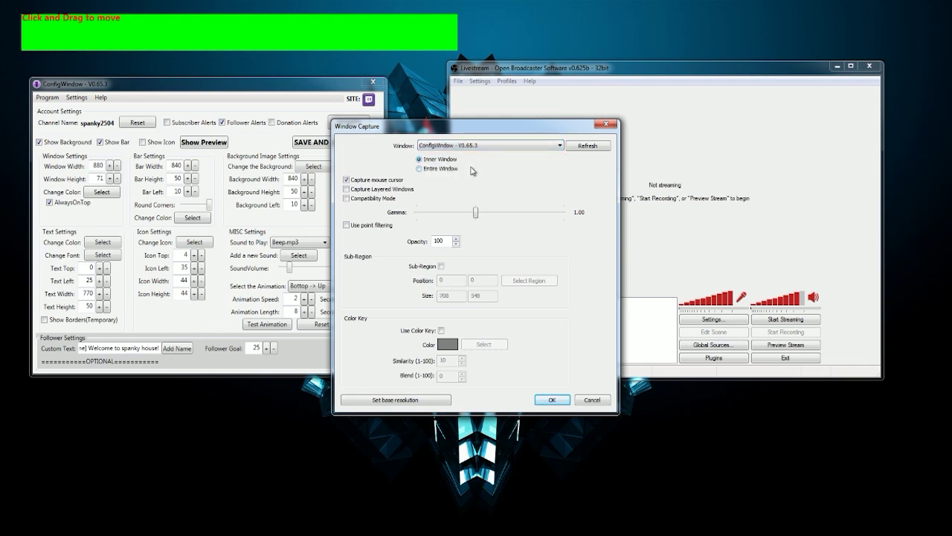
{"action": "left_click", "coordinate": [113, 20]}
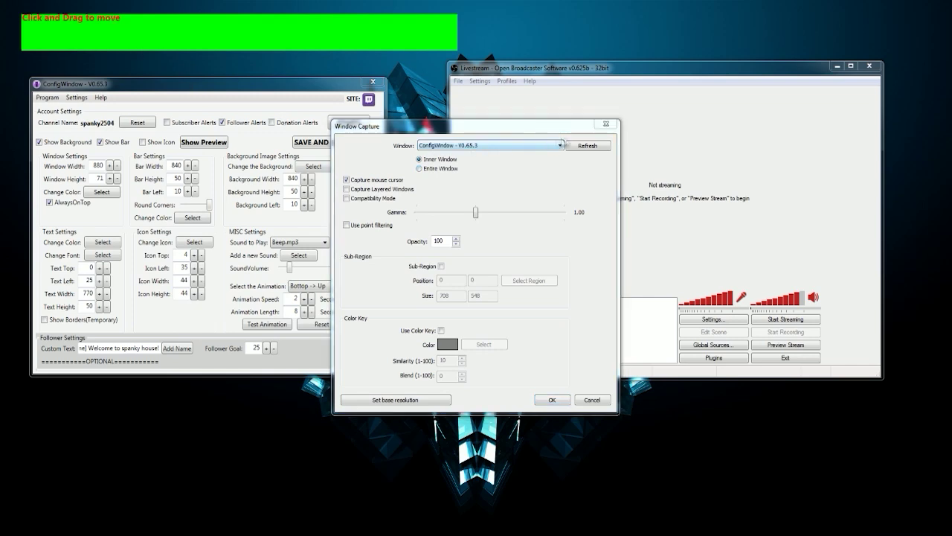
{"action": "left_click", "coordinate": [607, 125]}
Add a Window Capture of the Preview window, cropped to the green alert bar sub-region.
{"action": "right_click", "coordinate": [608, 315]}
{"action": "mouse_move", "coordinate": [639, 325]}
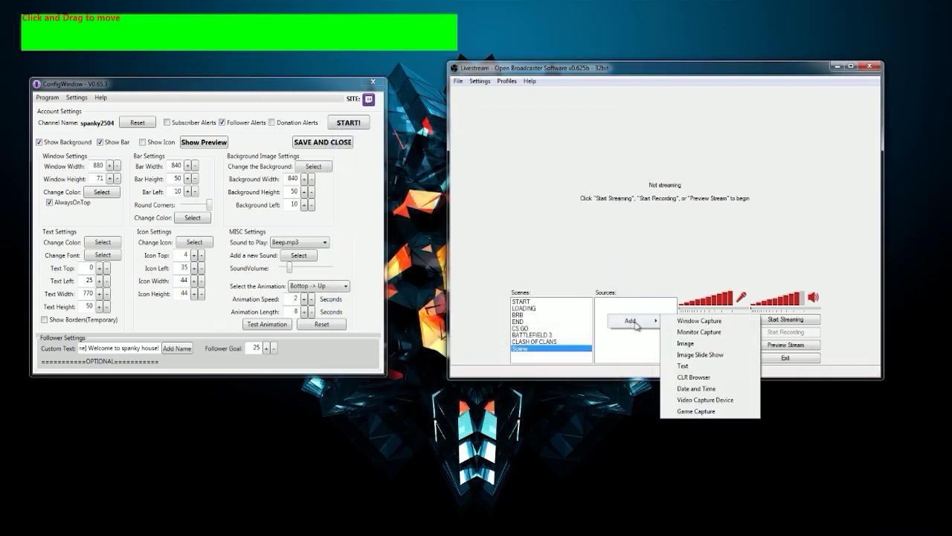
{"action": "left_click", "coordinate": [701, 322]}
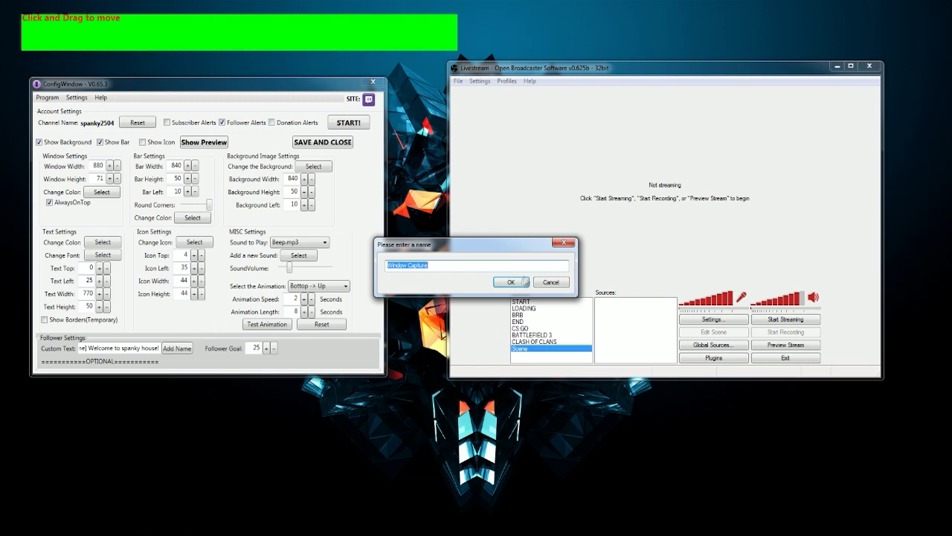
{"action": "left_click", "coordinate": [522, 283]}
{"action": "left_click", "coordinate": [479, 145]}
{"action": "left_click", "coordinate": [479, 145]}
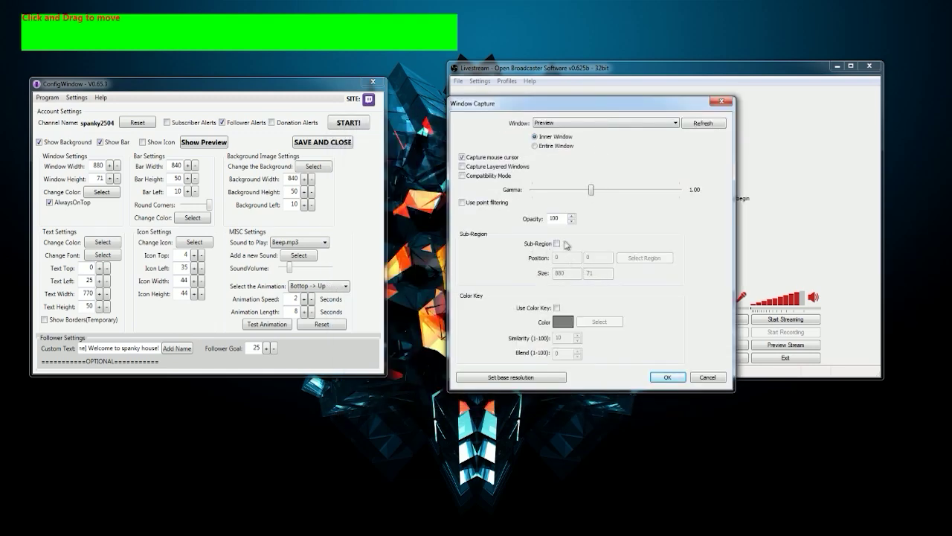
{"action": "left_click", "coordinate": [557, 243]}
{"action": "left_click", "coordinate": [644, 260]}
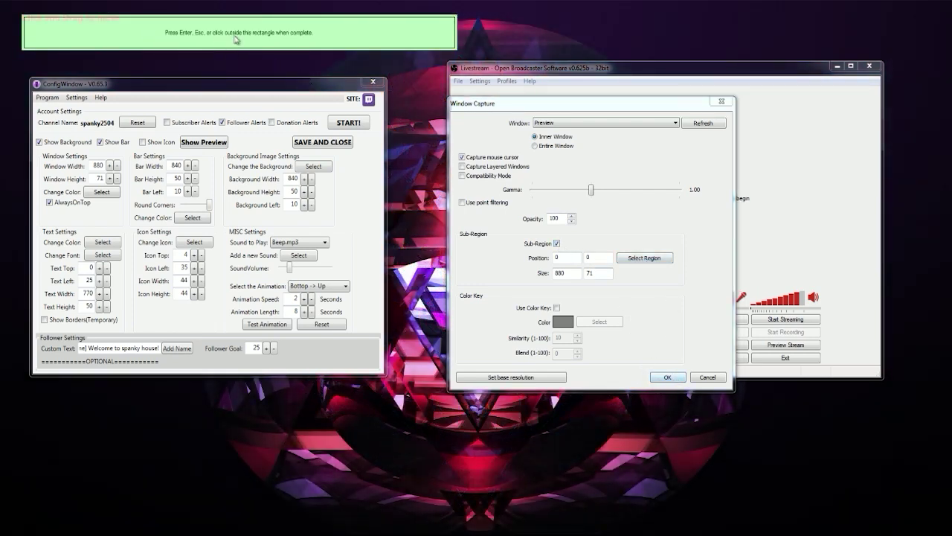
{"action": "left_click", "coordinate": [432, 193]}
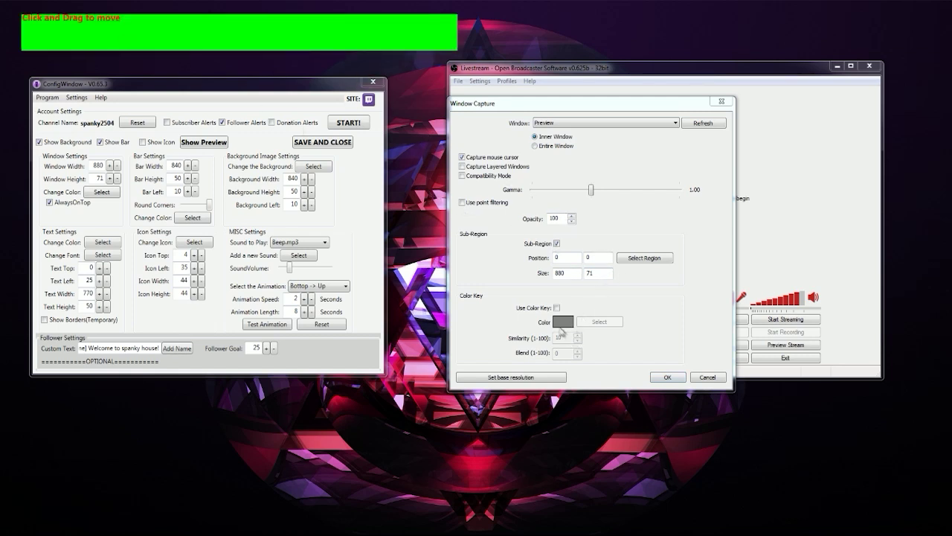
Enable Color Key using the bar's green as key colour and confirm the source.
{"action": "left_click", "coordinate": [558, 308]}
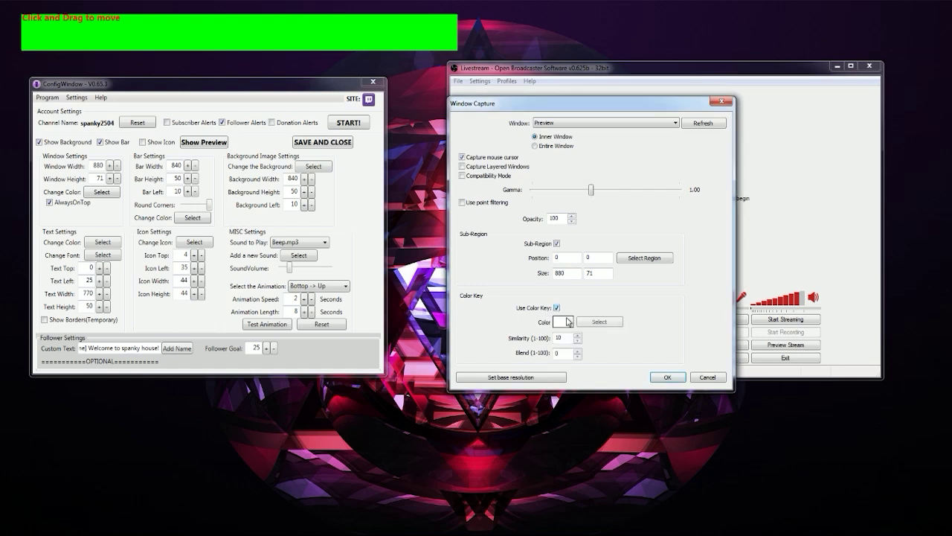
{"action": "left_click", "coordinate": [591, 322]}
{"action": "left_click", "coordinate": [315, 41]}
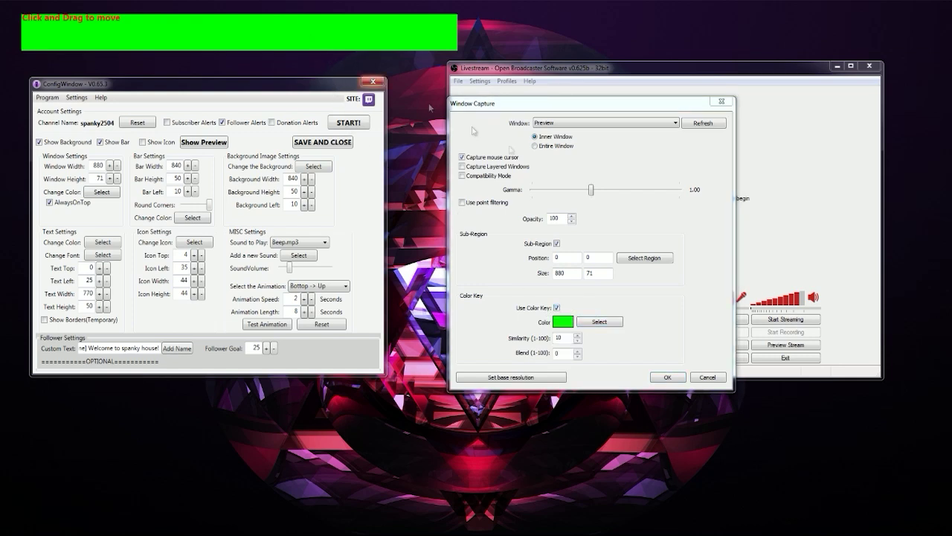
{"action": "left_click", "coordinate": [668, 377]}
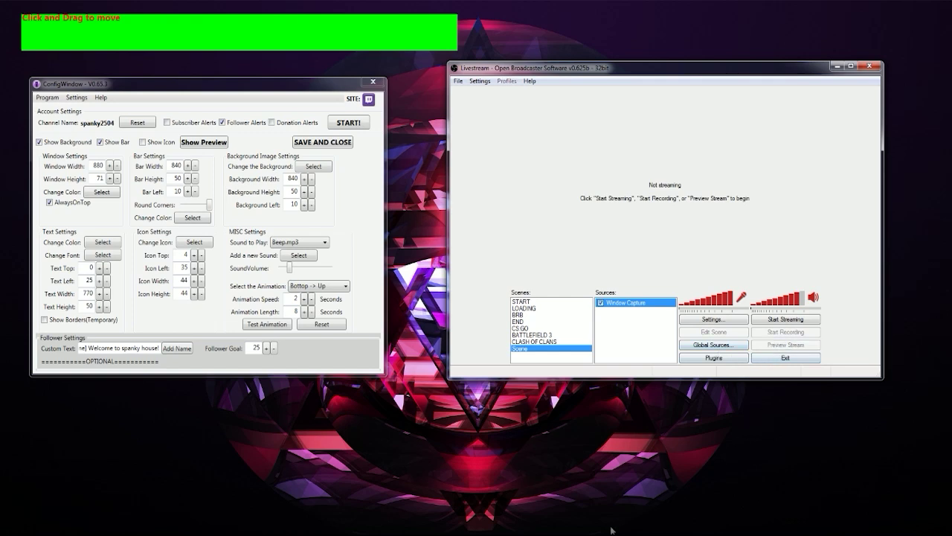
Start the preview, shrink the Window Capture bar into the preview's middle, and play a test animation.
{"action": "left_click", "coordinate": [779, 346]}
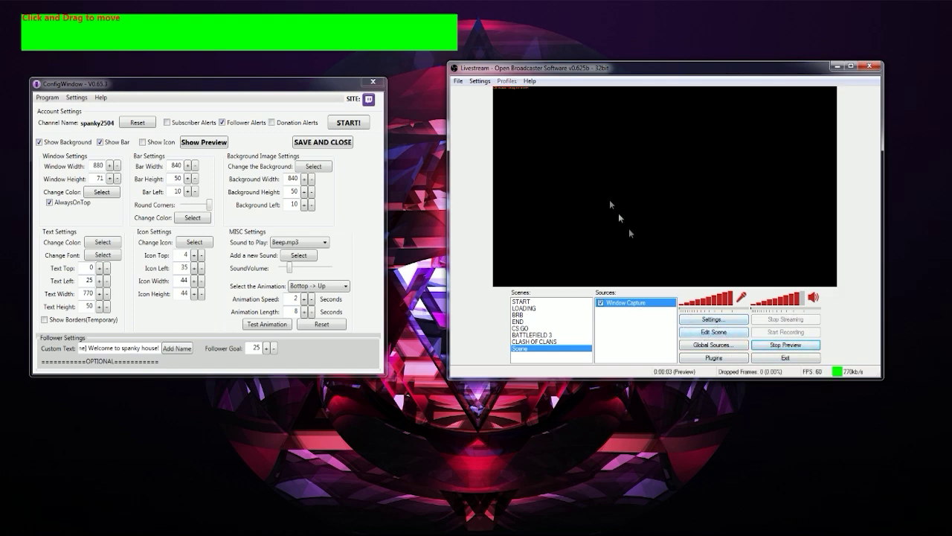
{"action": "left_click", "coordinate": [712, 332]}
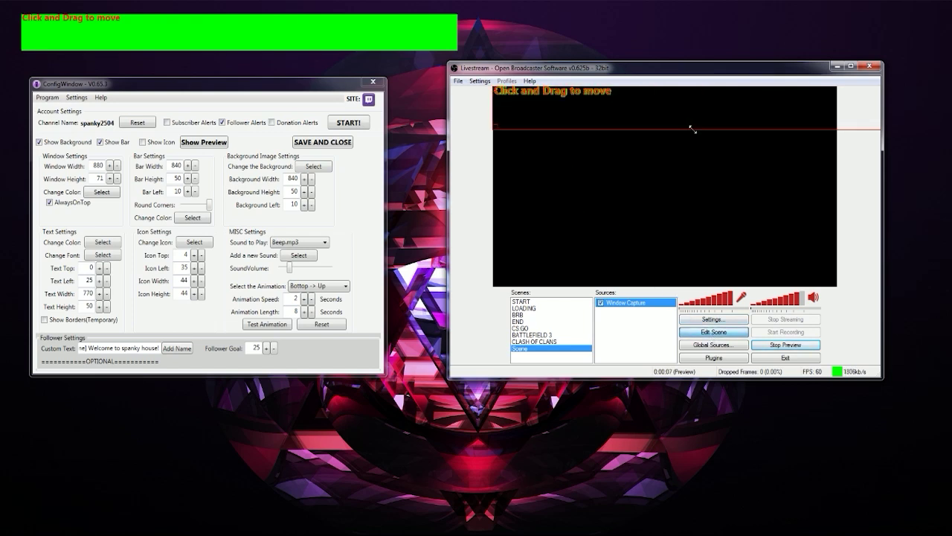
{"action": "left_click_drag", "start_coordinate": [685, 123], "coordinate": [599, 159]}
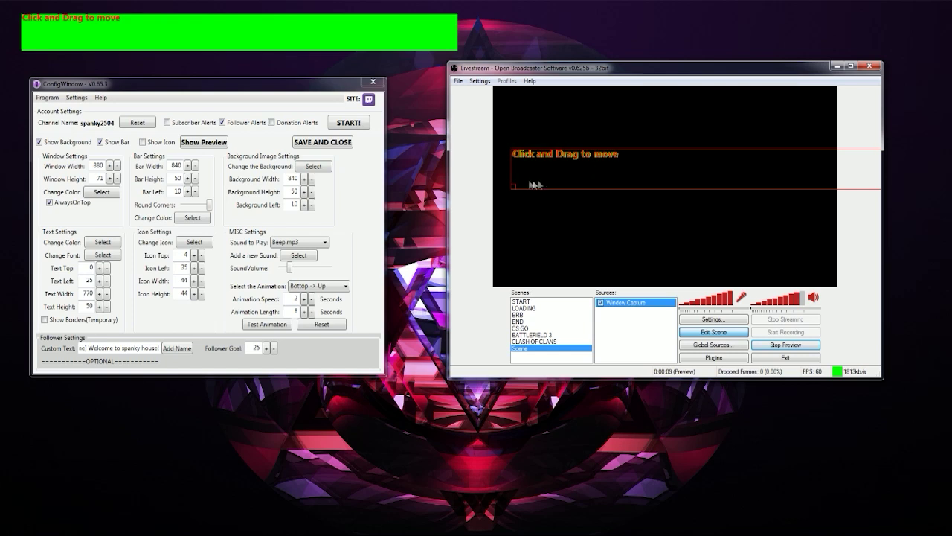
{"action": "left_click_drag", "start_coordinate": [514, 186], "coordinate": [555, 174]}
{"action": "left_click_drag", "start_coordinate": [464, 184], "coordinate": [636, 174]}
{"action": "left_click", "coordinate": [267, 324]}
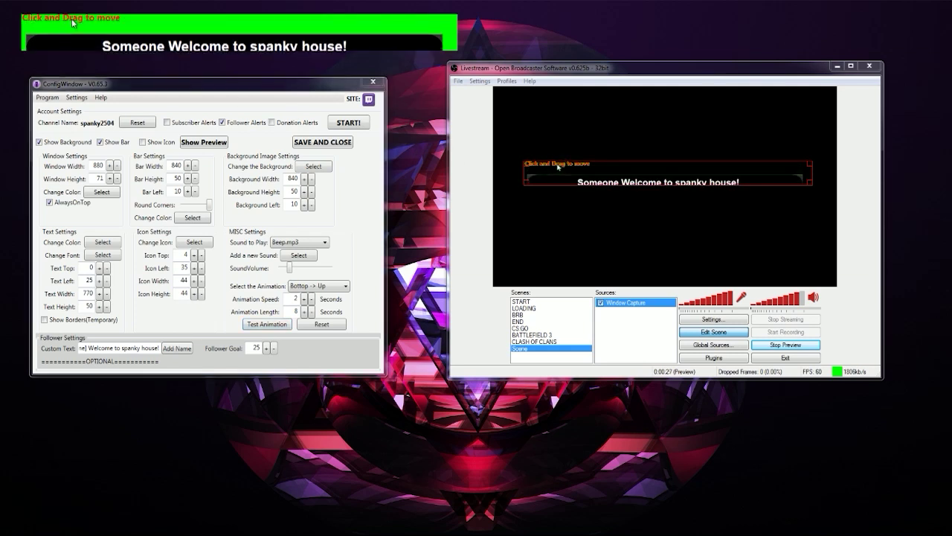
Open the Window Capture properties and raise colour-key Similarity and Blend to 100.
{"action": "right_click", "coordinate": [623, 305]}
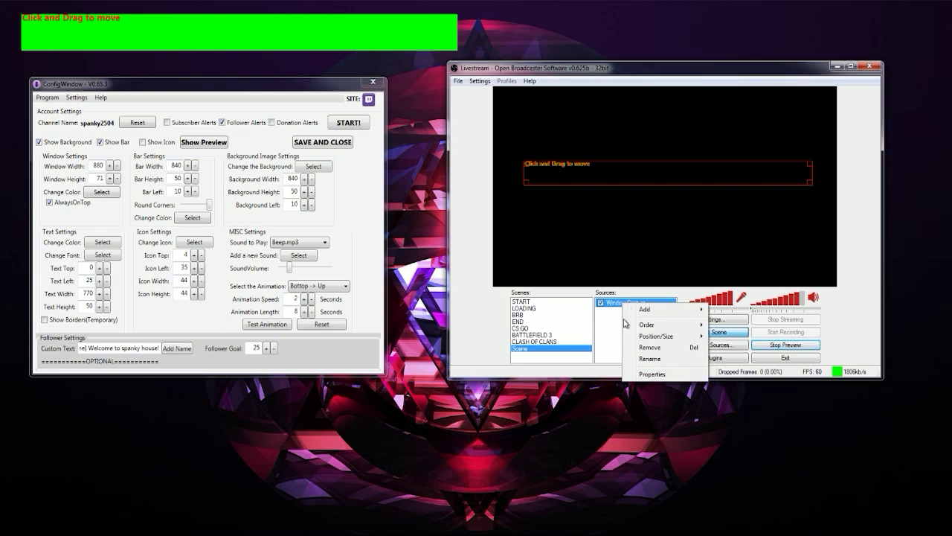
{"action": "mouse_move", "coordinate": [662, 344]}
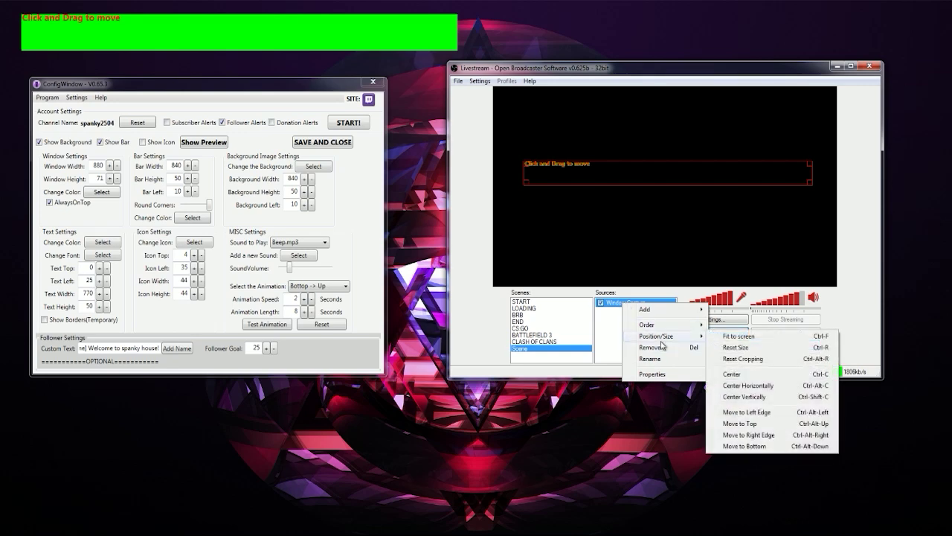
{"action": "left_click", "coordinate": [640, 373]}
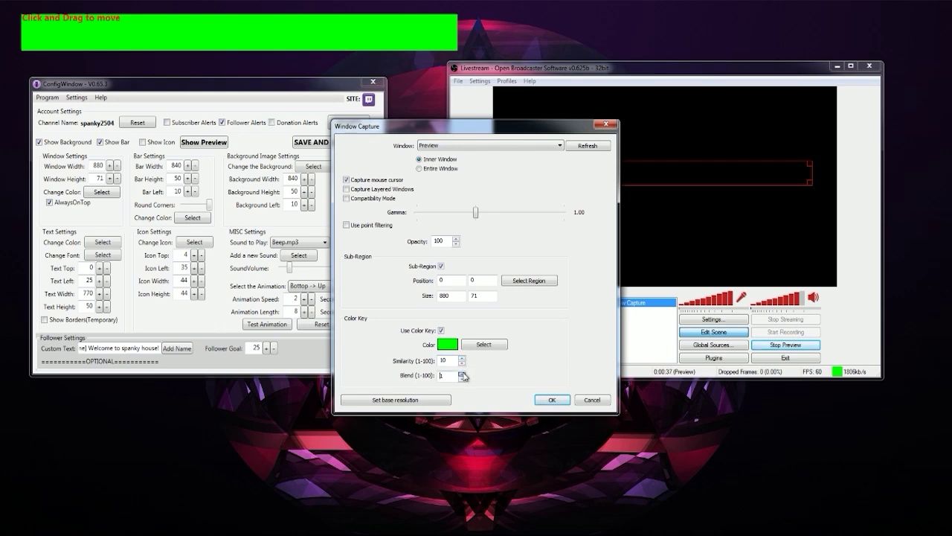
{"action": "left_click_drag", "start_coordinate": [435, 126], "coordinate": [220, 113]}
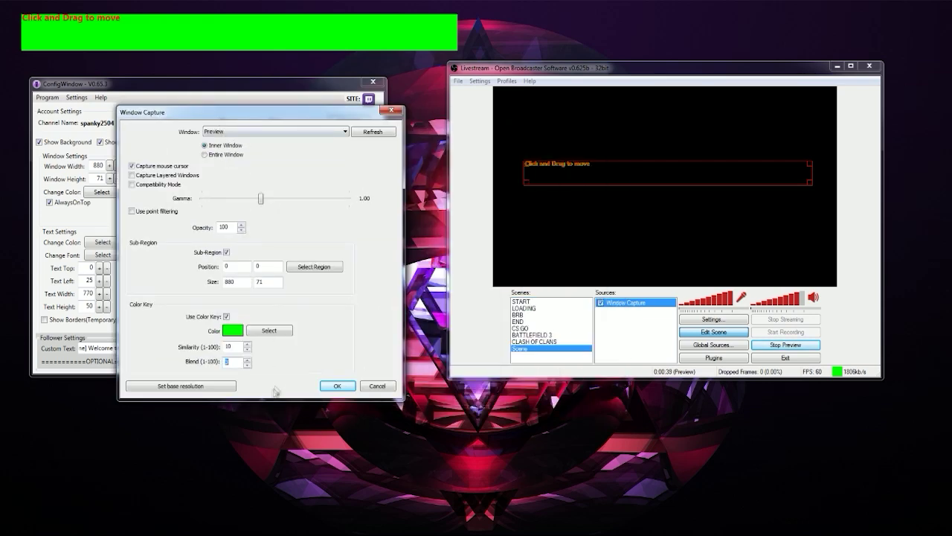
{"action": "left_click", "coordinate": [248, 359]}
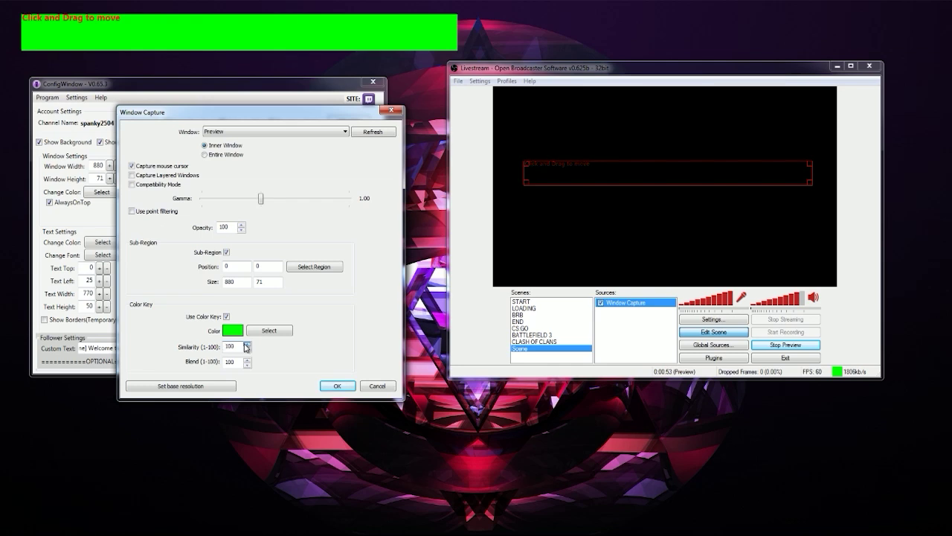
Apply the new colour-key values, replay the test animation, and save the SubAlert settings.
{"action": "left_click", "coordinate": [337, 385]}
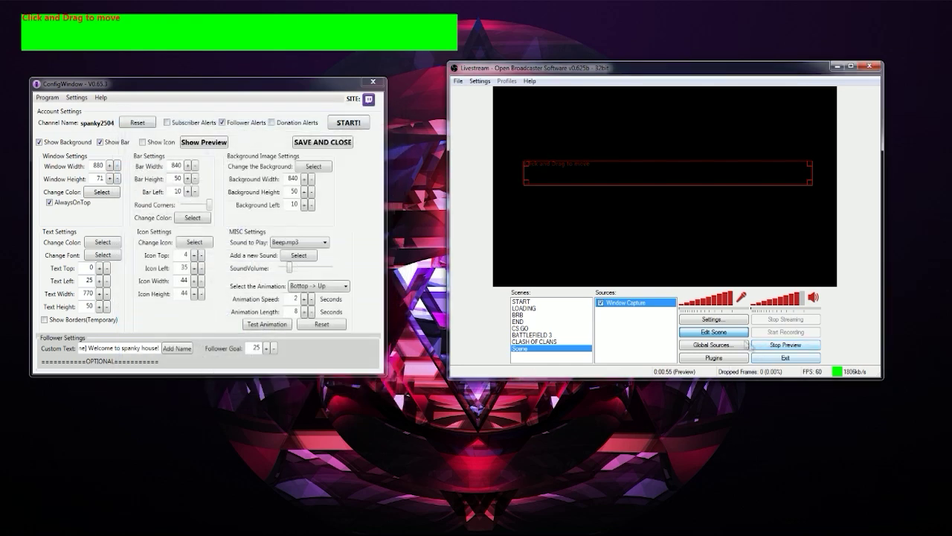
{"action": "left_click", "coordinate": [256, 338]}
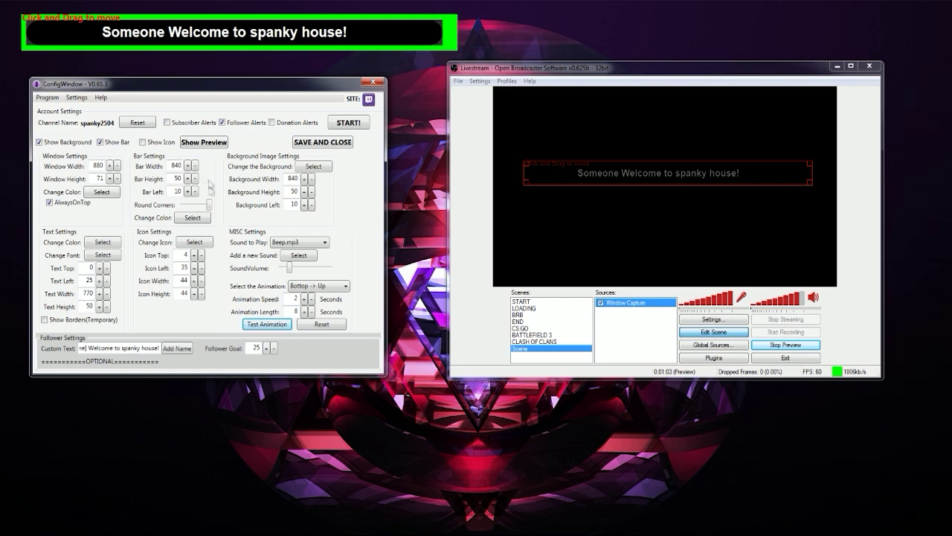
{"action": "left_click", "coordinate": [304, 145]}
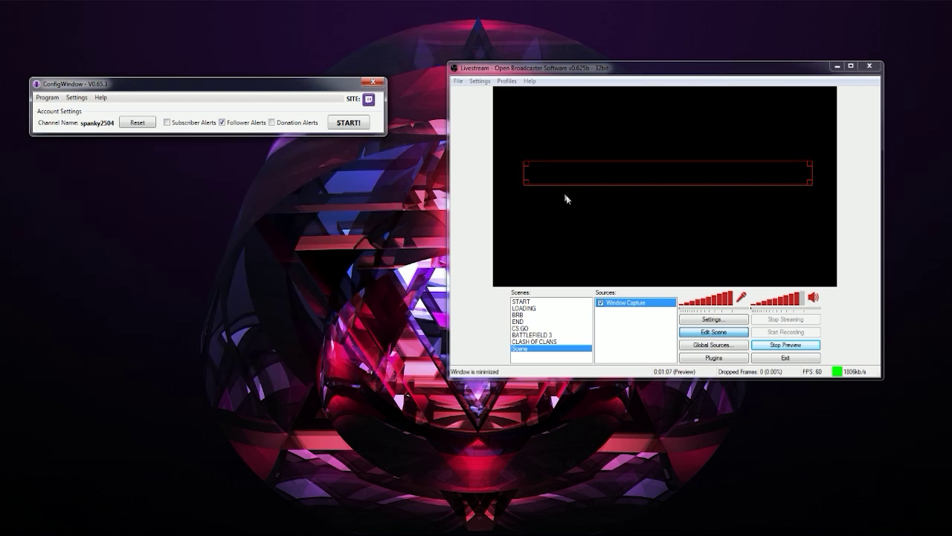
Start the alert bar, leave scene editing, and send a test follower alert from the session log.
{"action": "left_click", "coordinate": [360, 128]}
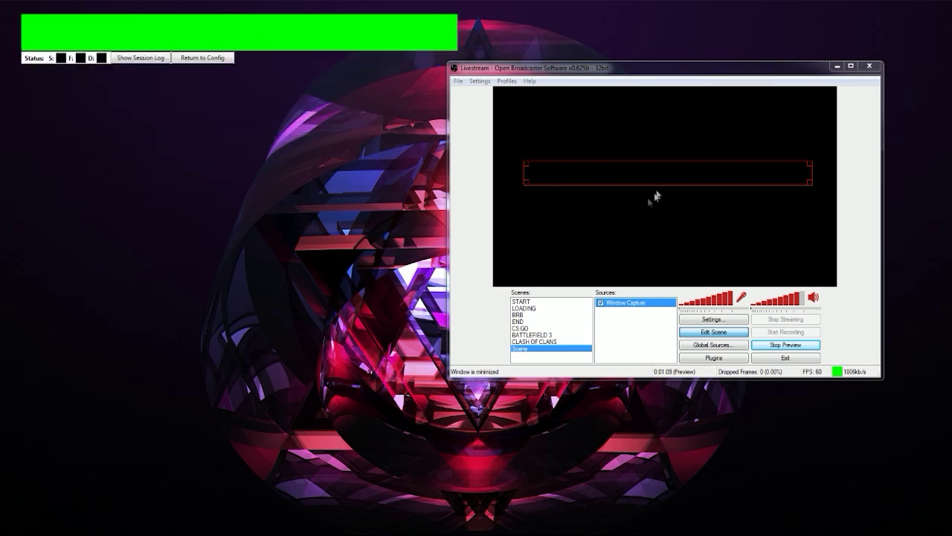
{"action": "left_click", "coordinate": [722, 334]}
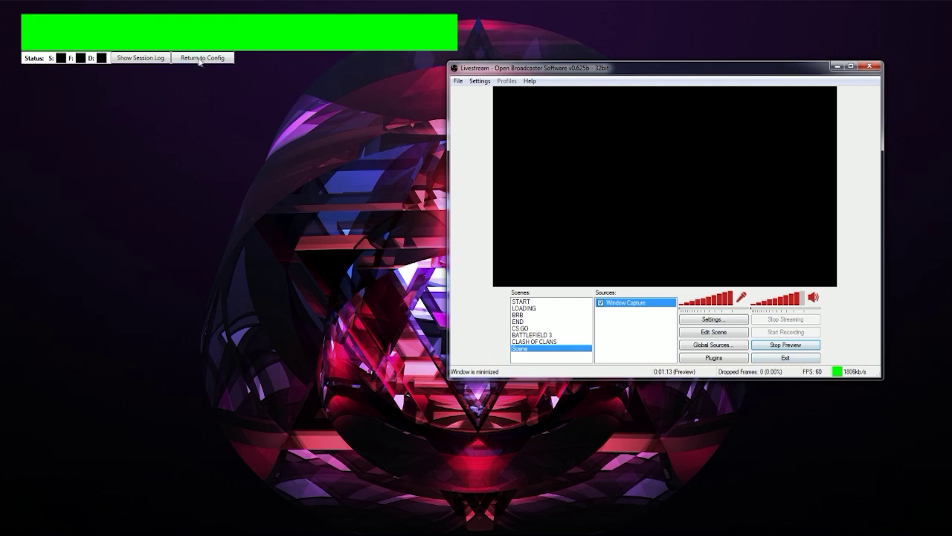
{"action": "left_click", "coordinate": [127, 60]}
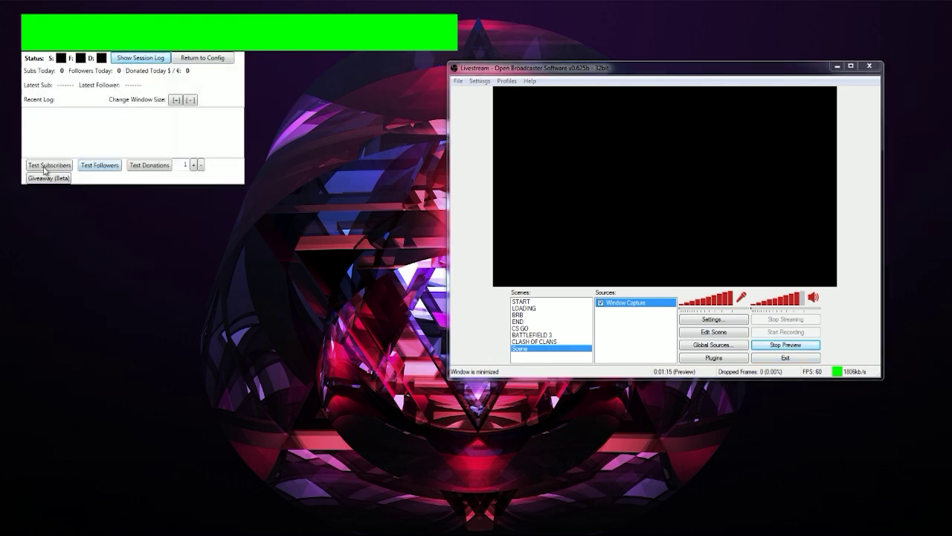
{"action": "left_click", "coordinate": [113, 165]}
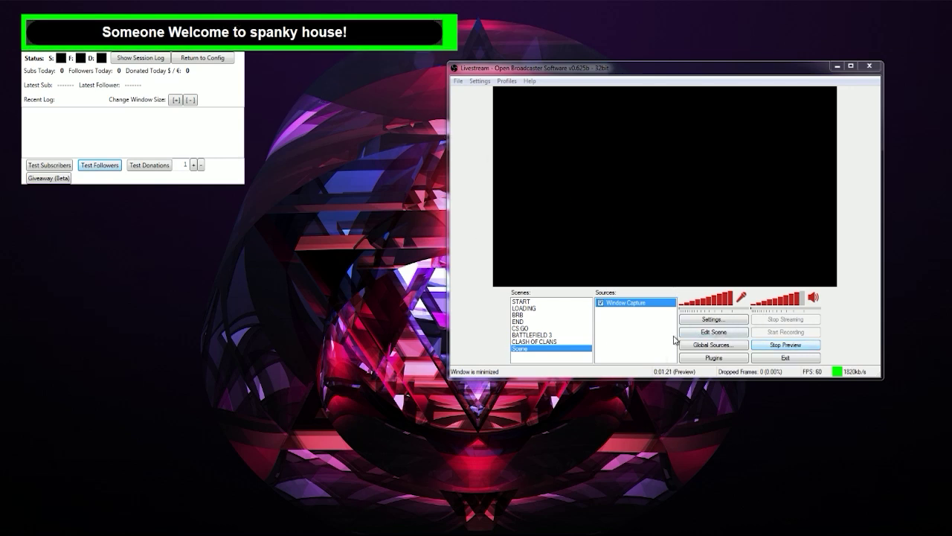
Open the Window Capture properties and enable Sub-Region capture.
{"action": "left_click", "coordinate": [707, 348]}
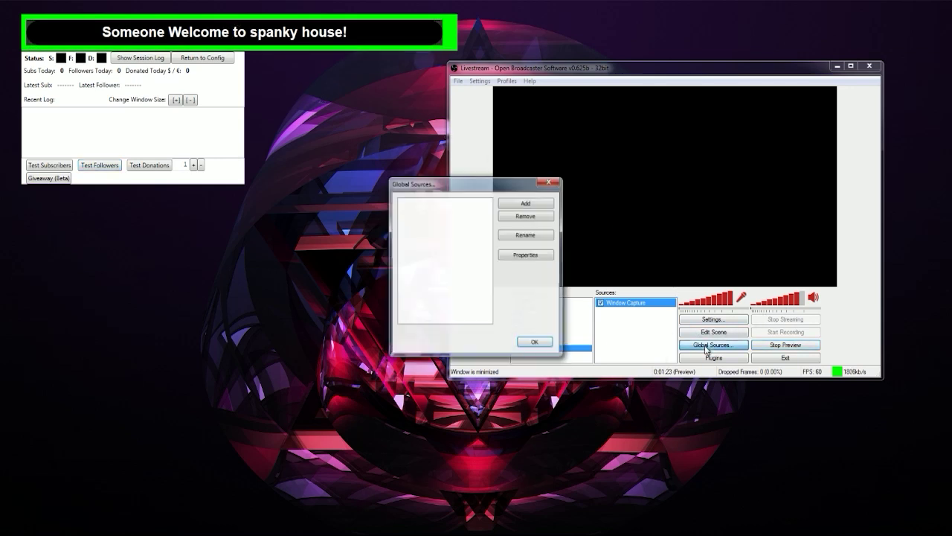
{"action": "left_click", "coordinate": [567, 179]}
{"action": "right_click", "coordinate": [643, 311]}
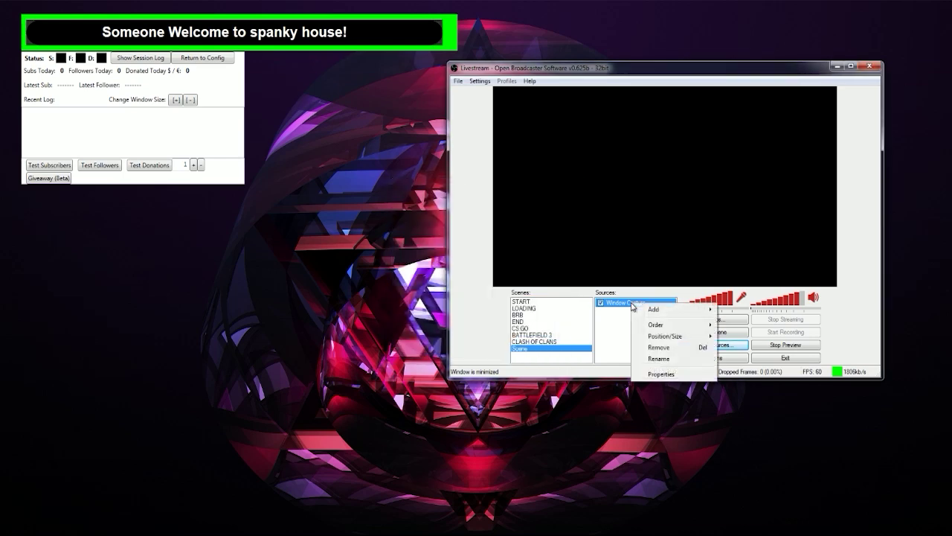
{"action": "left_click", "coordinate": [666, 375]}
{"action": "left_click", "coordinate": [442, 265]}
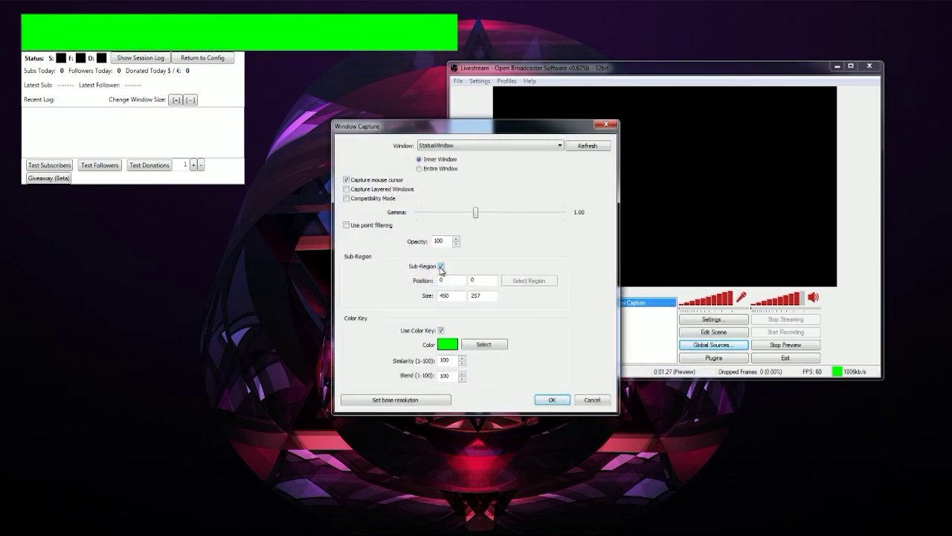
Select a capture region fitted to the alert window's thin status row at the screen top.
{"action": "left_click", "coordinate": [524, 282]}
{"action": "left_click", "coordinate": [189, 38]}
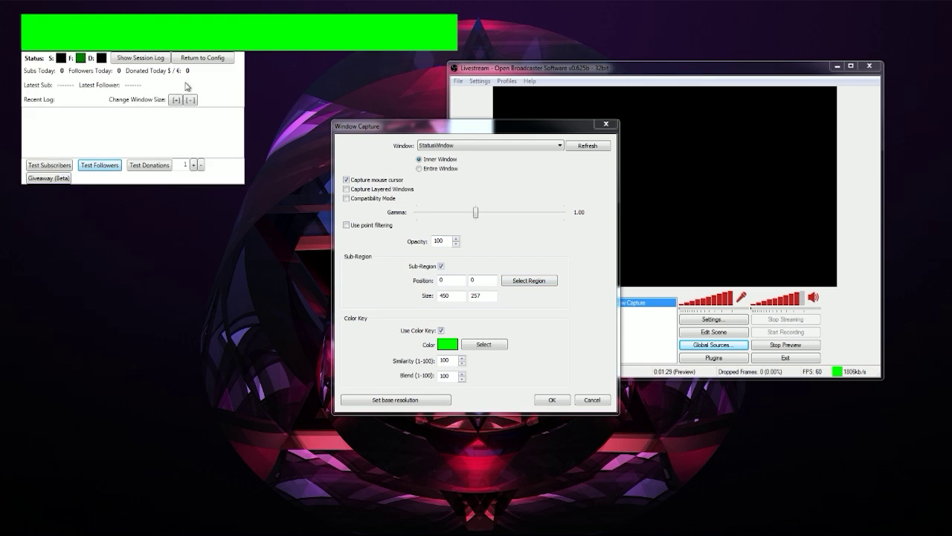
{"action": "left_click", "coordinate": [137, 57]}
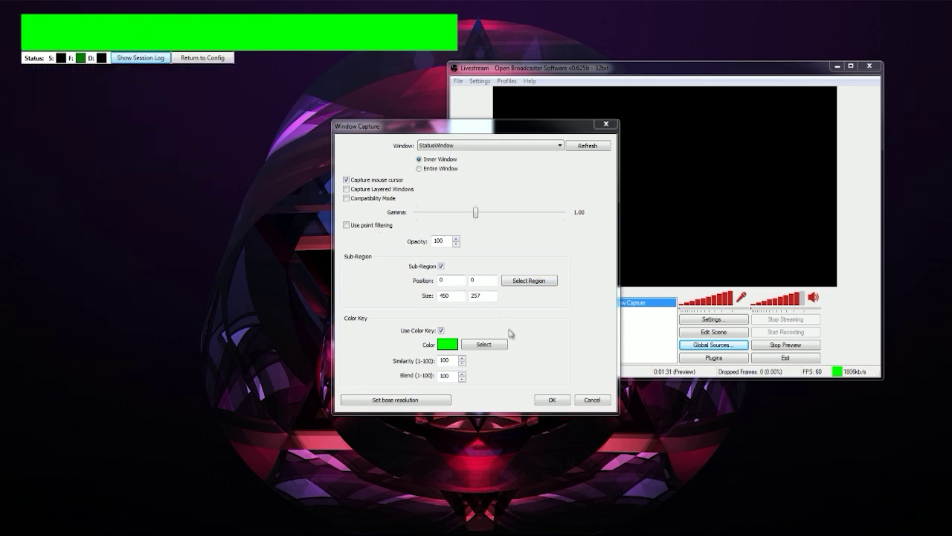
{"action": "left_click", "coordinate": [521, 284]}
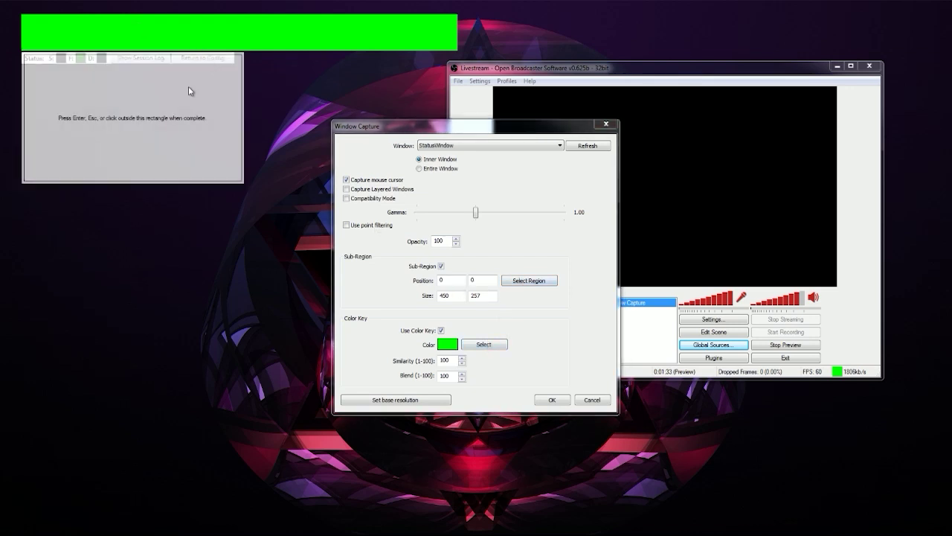
{"action": "mouse_move", "coordinate": [189, 87]}
{"action": "left_mouse_down"}
{"action": "mouse_move", "coordinate": [179, 0]}
{"action": "mouse_move", "coordinate": [172, 85]}
{"action": "left_mouse_up"}
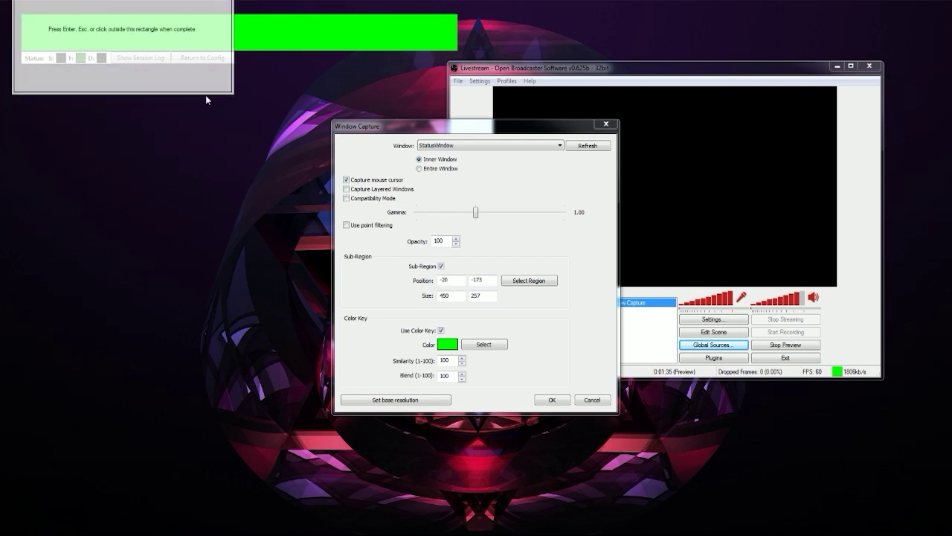
{"action": "left_click_drag", "start_coordinate": [233, 91], "coordinate": [248, 68]}
{"action": "key", "text": "Return"}
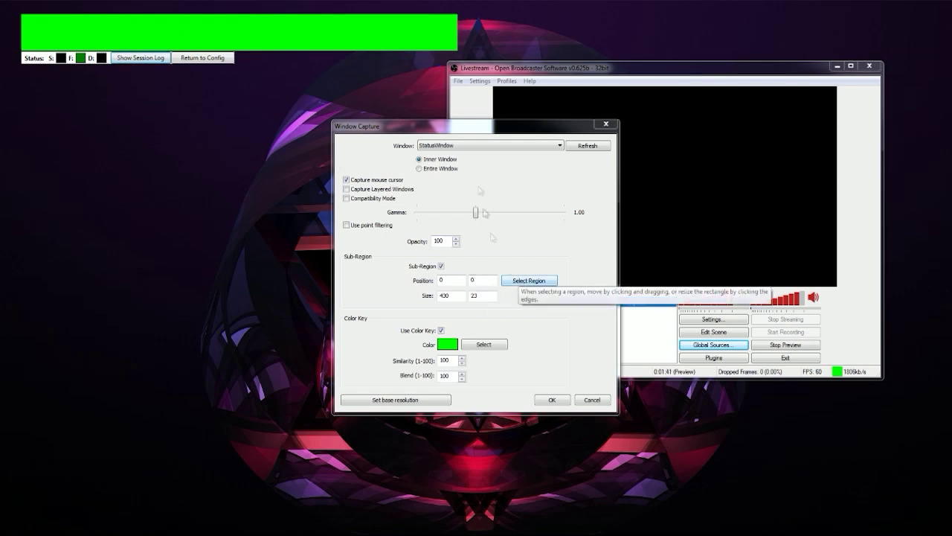
Set the capture window to MainAlert (880x71) and confirm the settings.
{"action": "left_click", "coordinate": [483, 154]}
{"action": "left_click", "coordinate": [487, 160]}
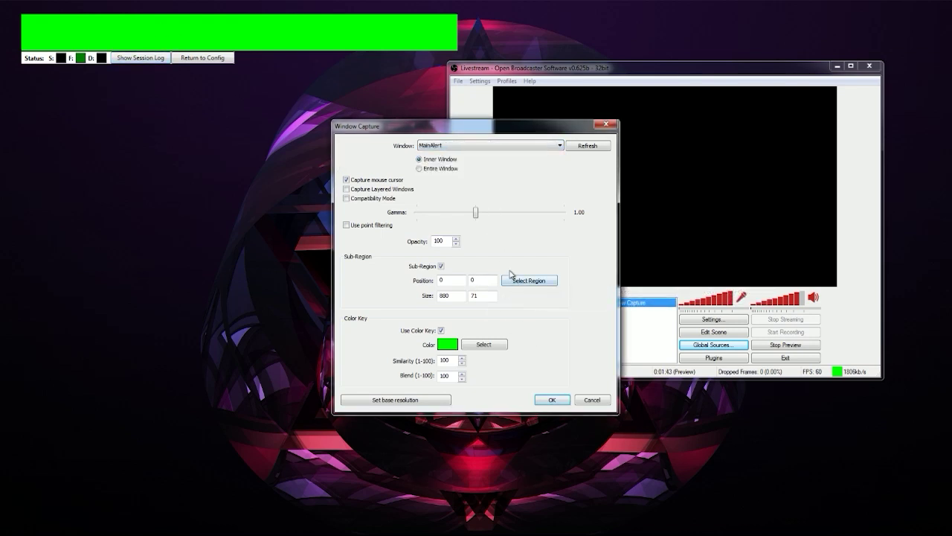
{"action": "left_click", "coordinate": [552, 399]}
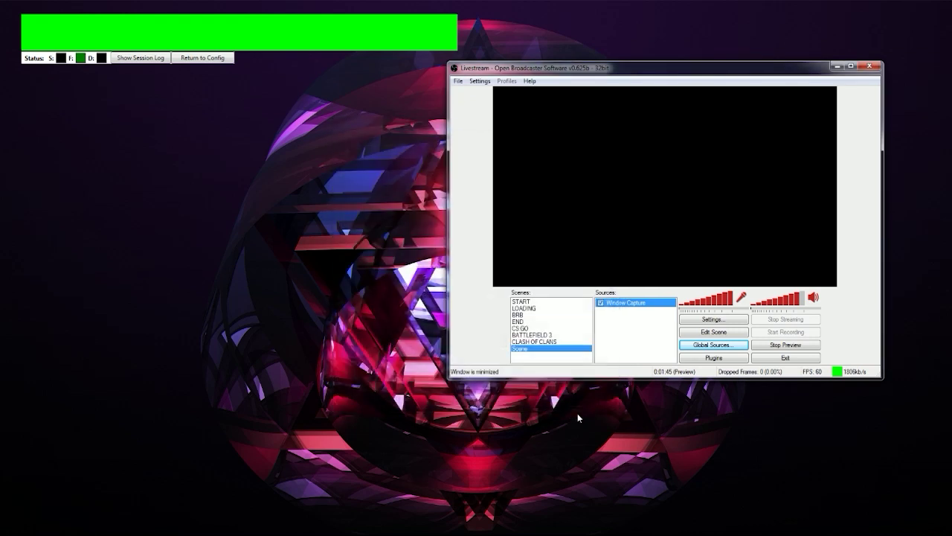
Expand the session log and send a test follower alert to check the captured bar.
{"action": "left_click", "coordinate": [119, 58]}
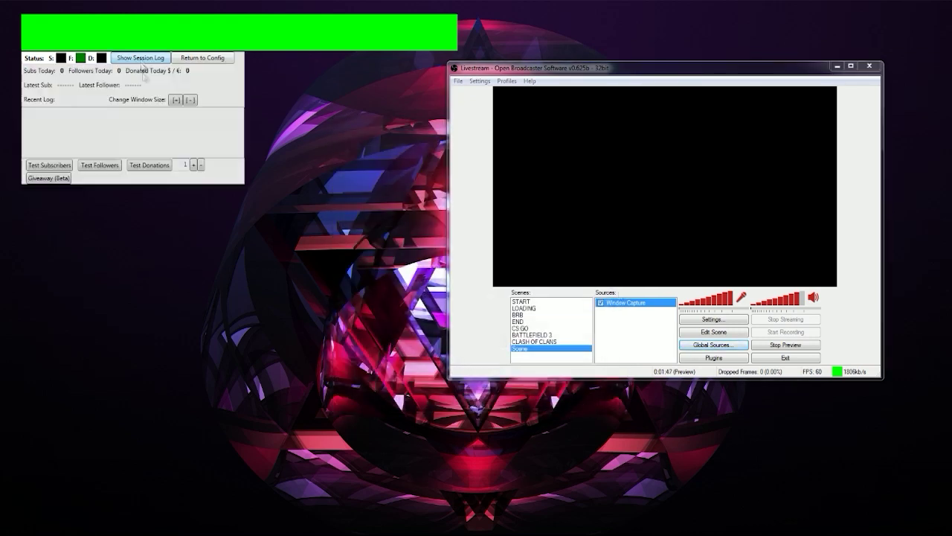
{"action": "left_click", "coordinate": [93, 165]}
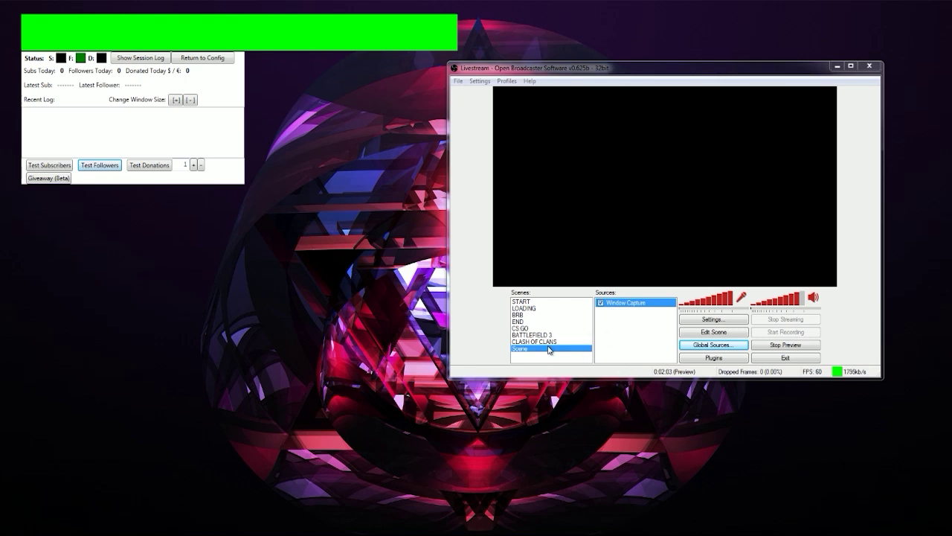
Add a Monitor Capture source with default settings and dismiss the Aero warning.
{"action": "right_click", "coordinate": [635, 325]}
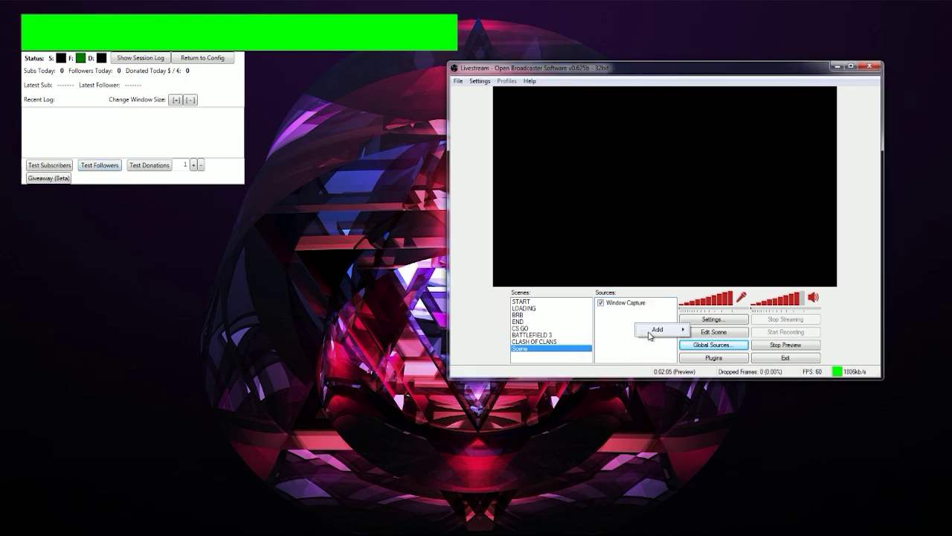
{"action": "mouse_move", "coordinate": [659, 335]}
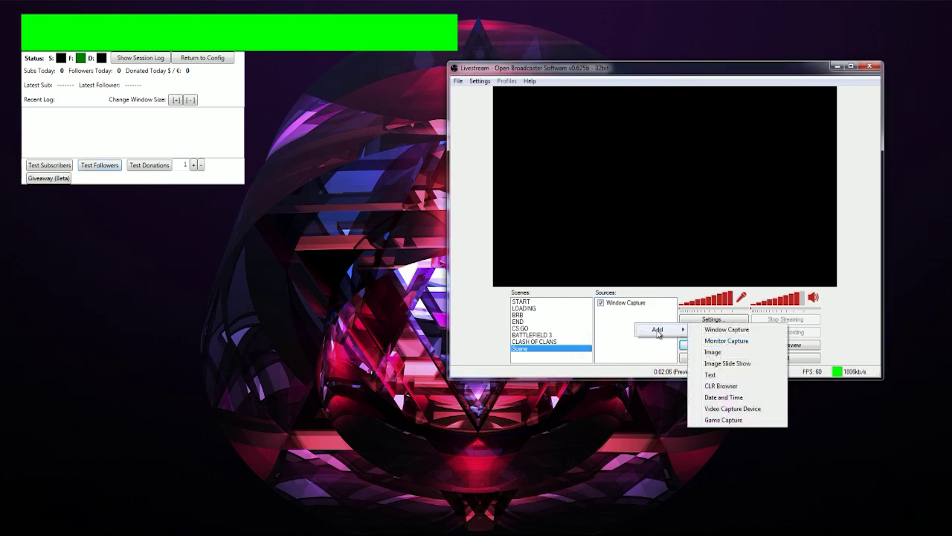
{"action": "left_click", "coordinate": [734, 340]}
{"action": "left_click", "coordinate": [497, 283]}
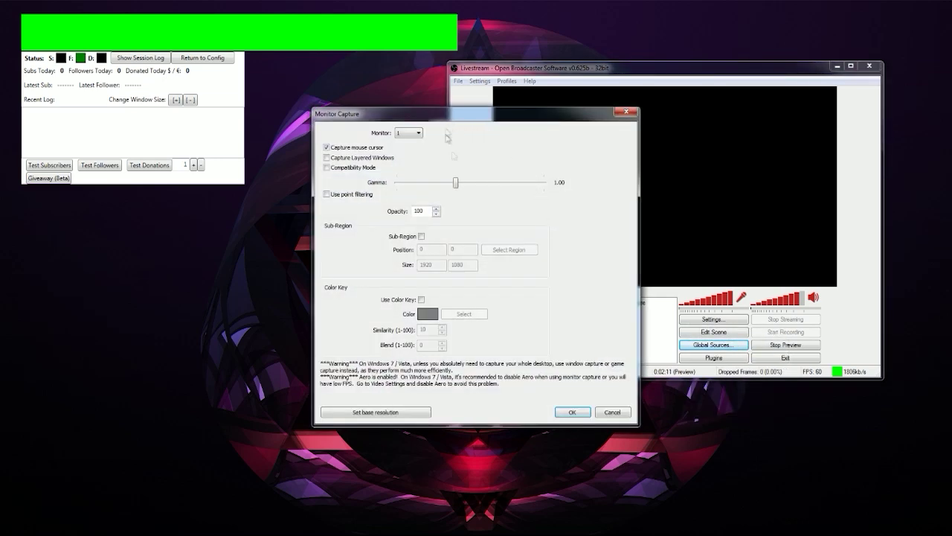
{"action": "left_click", "coordinate": [573, 411]}
{"action": "left_click", "coordinate": [574, 317]}
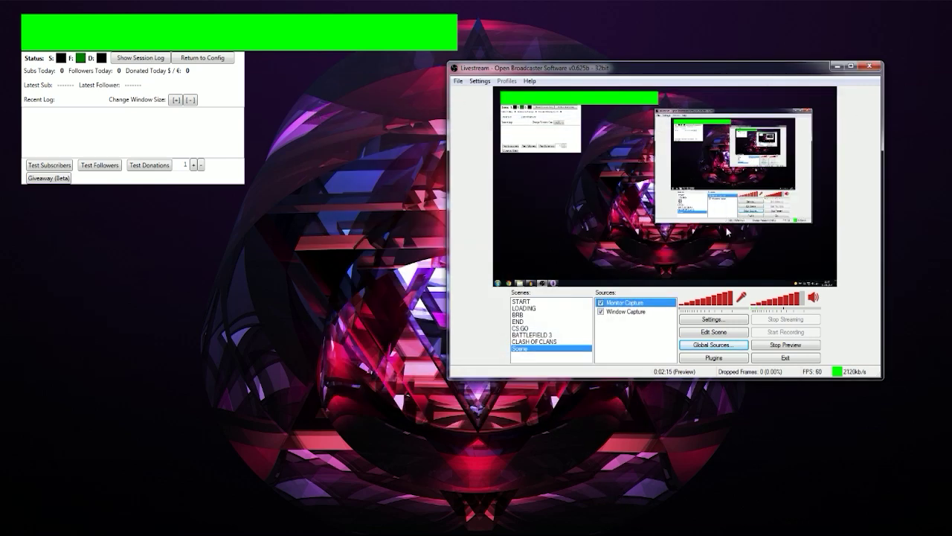
Switch the Monitor Capture source to monitor 2 and dismiss the Aero warning.
{"action": "right_click", "coordinate": [617, 302]}
{"action": "left_click", "coordinate": [644, 375]}
{"action": "left_click", "coordinate": [410, 133]}
{"action": "left_click", "coordinate": [415, 147]}
{"action": "left_click", "coordinate": [571, 411]}
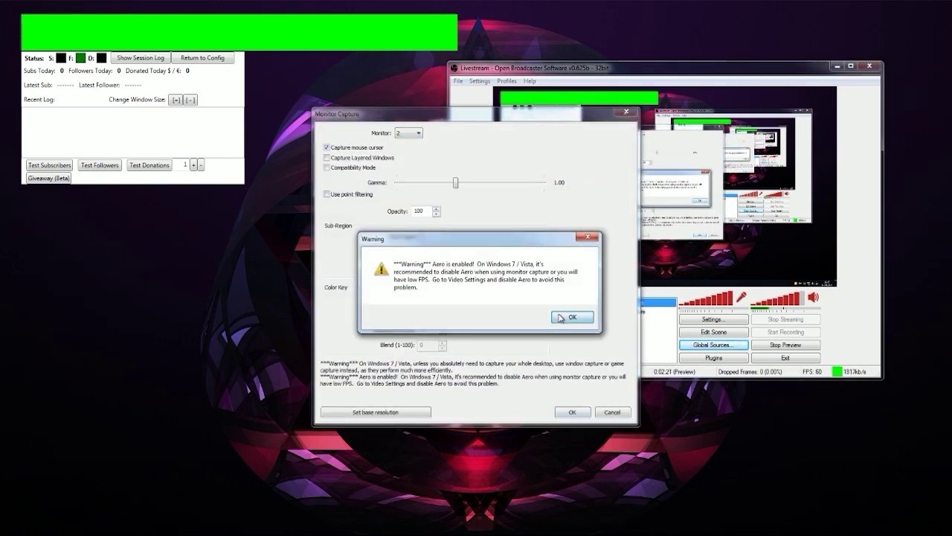
{"action": "left_click", "coordinate": [564, 318]}
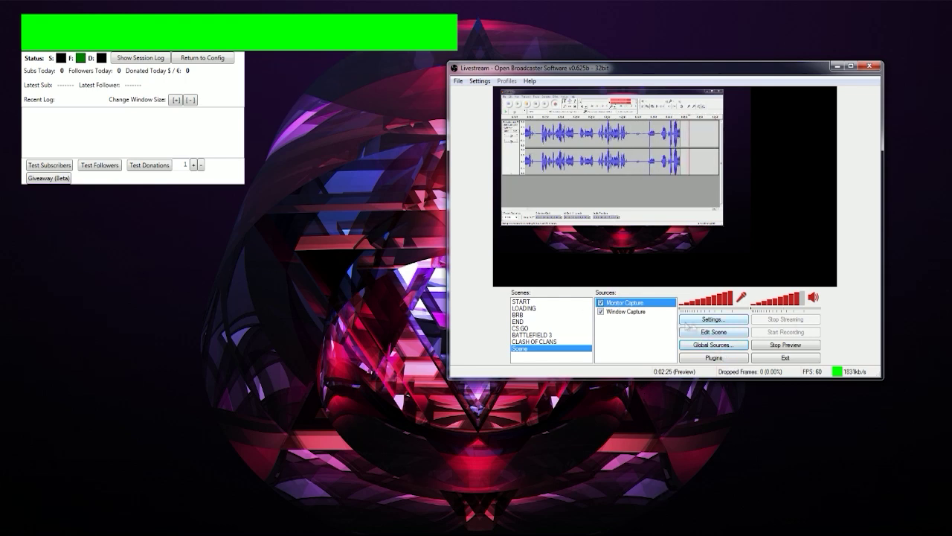
Select the capture sources and send a test follower alert to check the layering.
{"action": "left_click", "coordinate": [623, 311]}
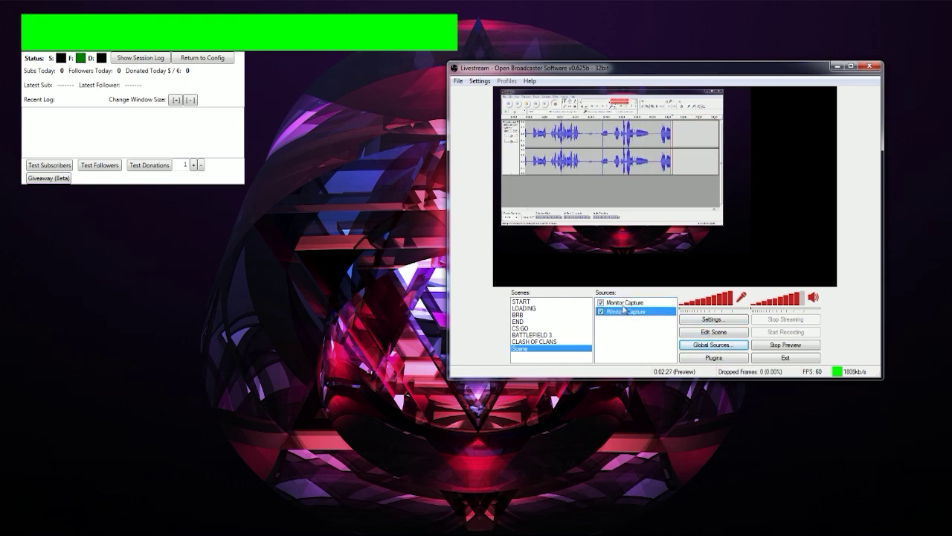
{"action": "left_click", "coordinate": [623, 303]}
{"action": "left_click", "coordinate": [91, 167]}
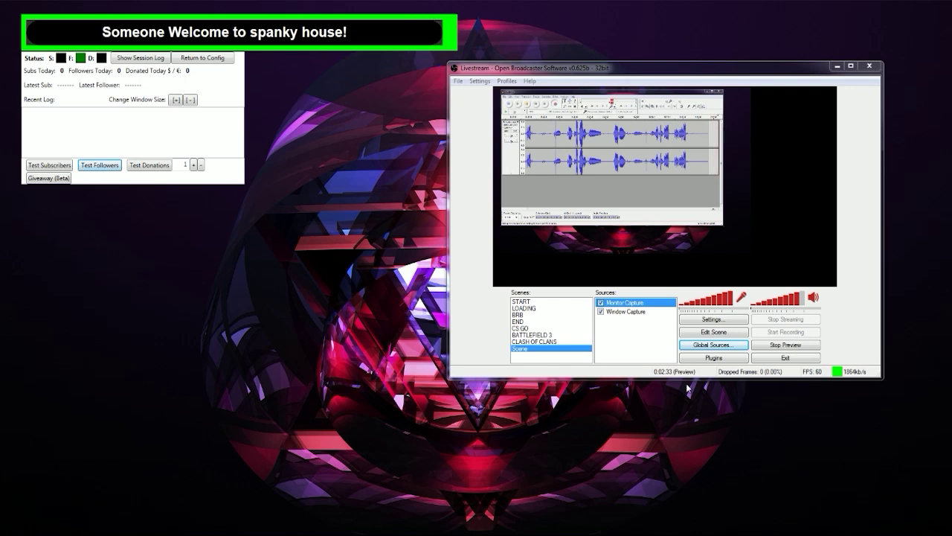
Move Window Capture above Monitor Capture and send another test follower alert.
{"action": "left_click", "coordinate": [631, 310]}
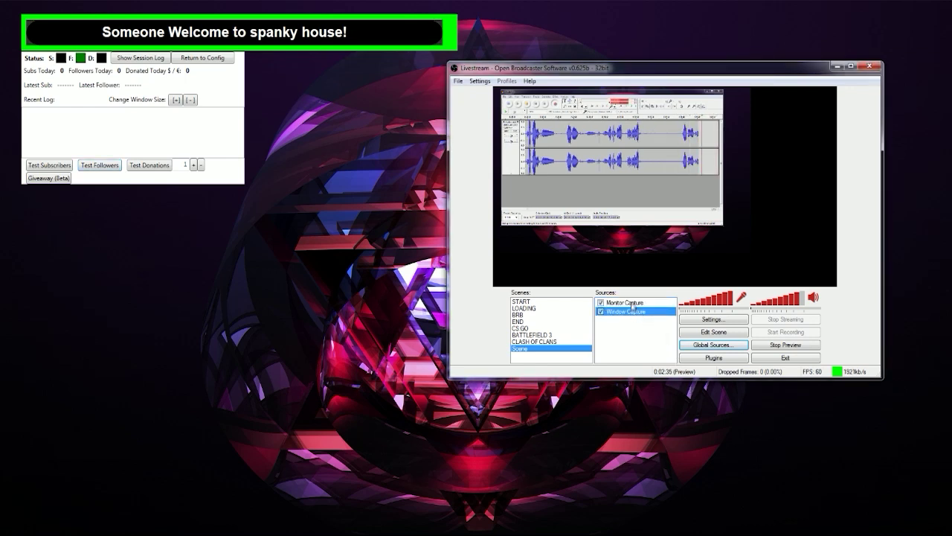
{"action": "right_click", "coordinate": [631, 311]}
{"action": "mouse_move", "coordinate": [708, 347]}
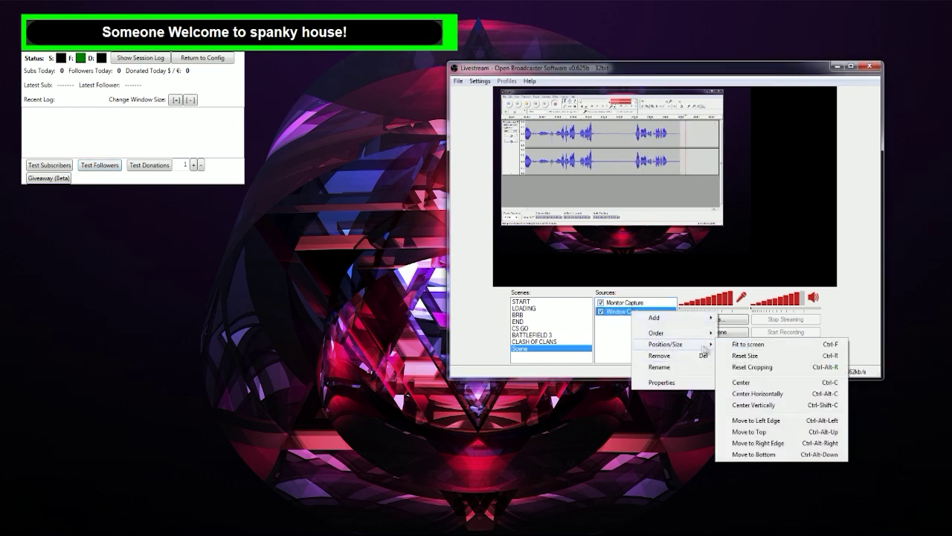
{"action": "left_click", "coordinate": [741, 335]}
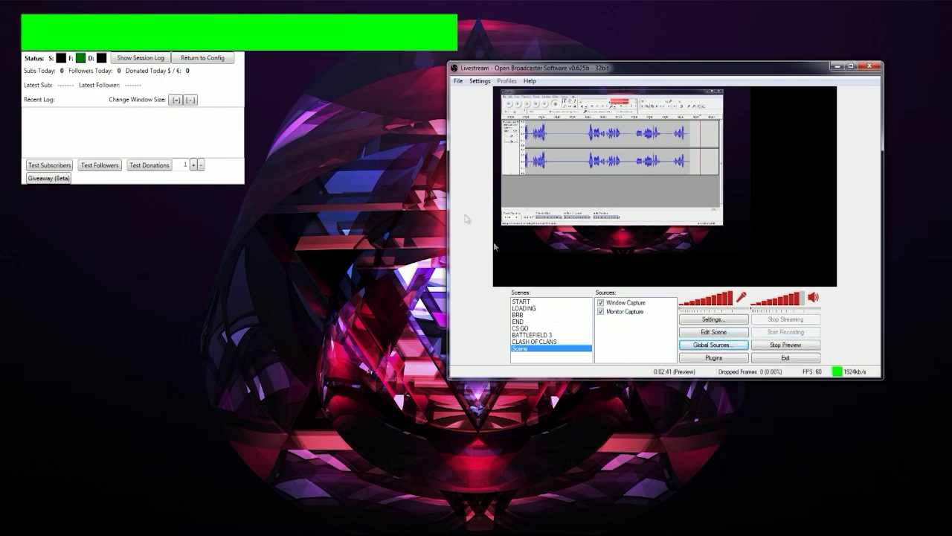
{"action": "left_click", "coordinate": [99, 164]}
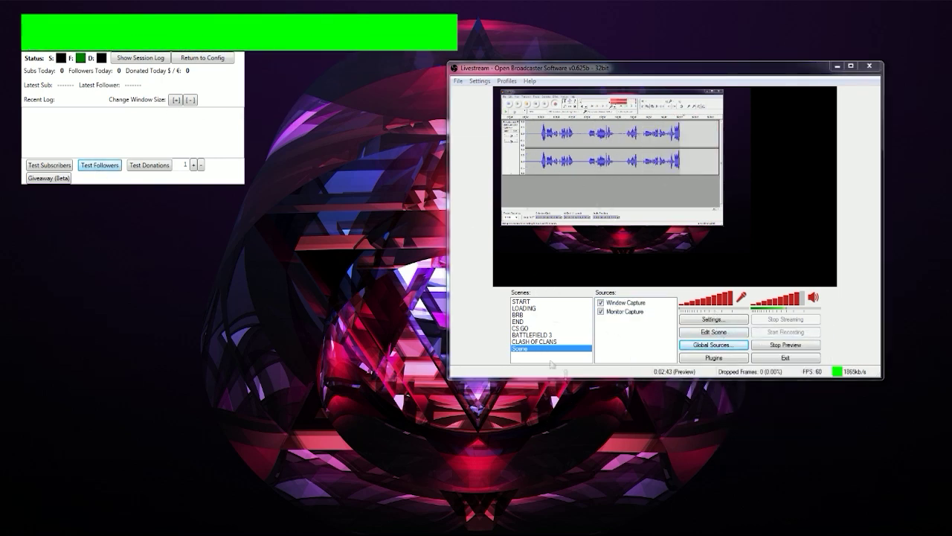
{"action": "left_click", "coordinate": [644, 170]}
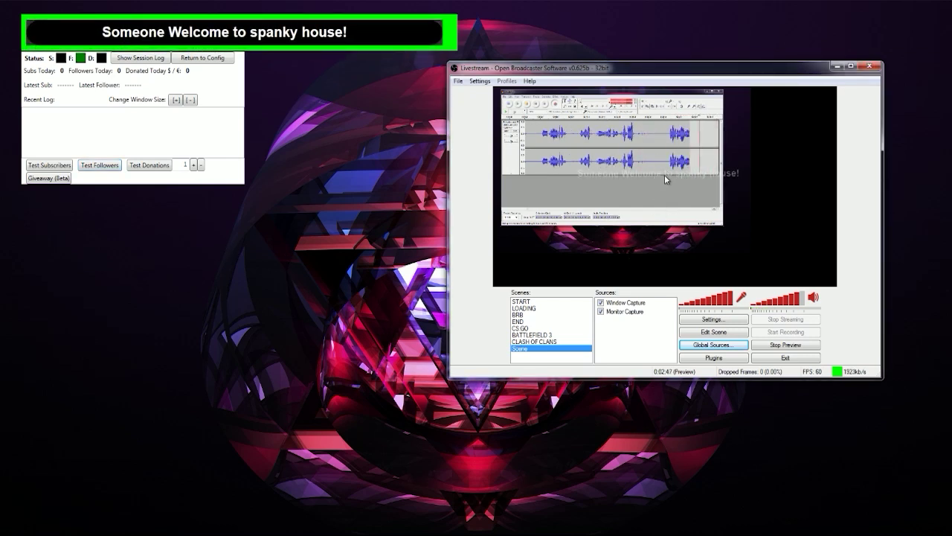